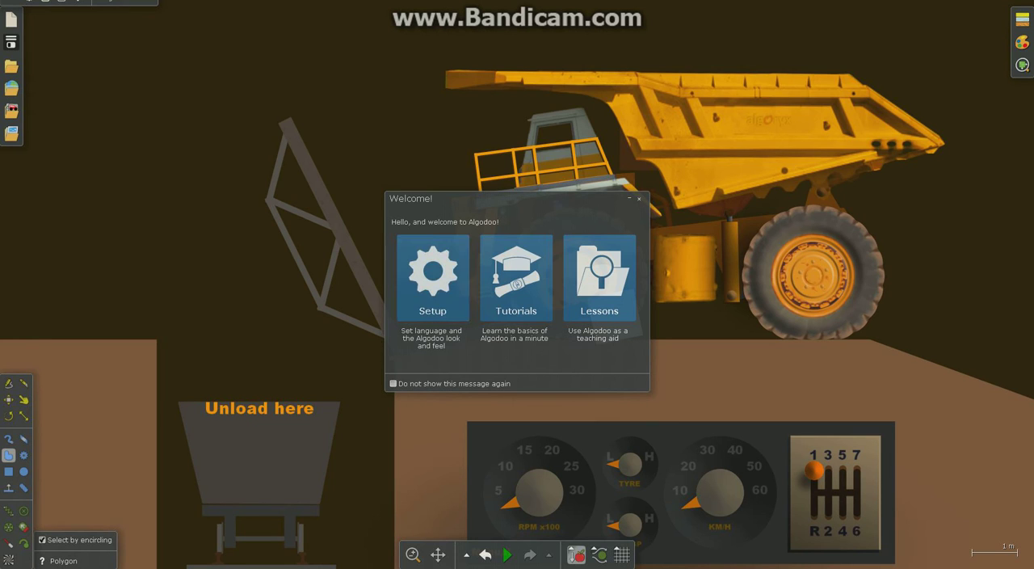
Dismiss the welcome message and clear the dump truck demo, leaving an empty scene
click(639, 199)
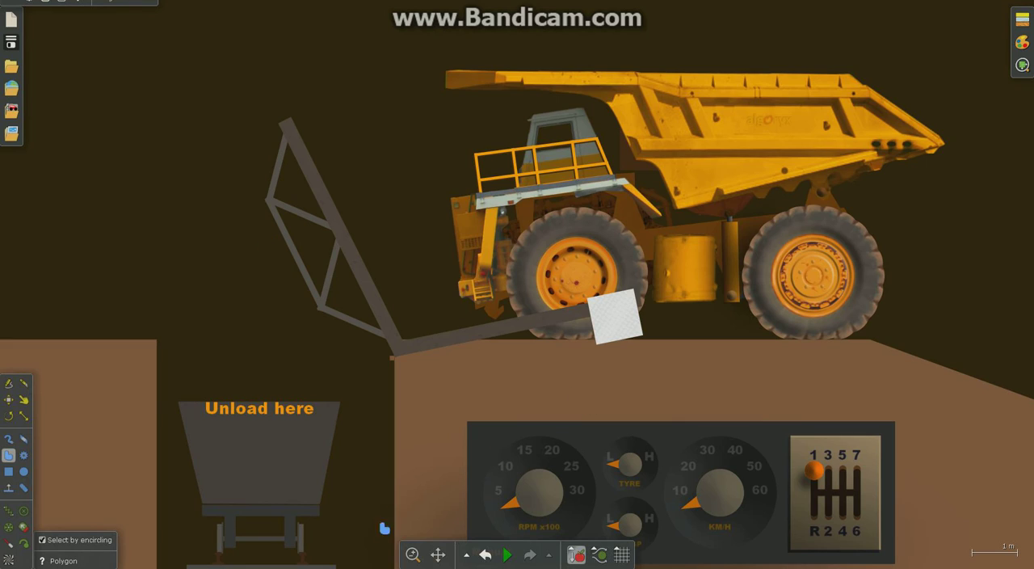
click(485, 554)
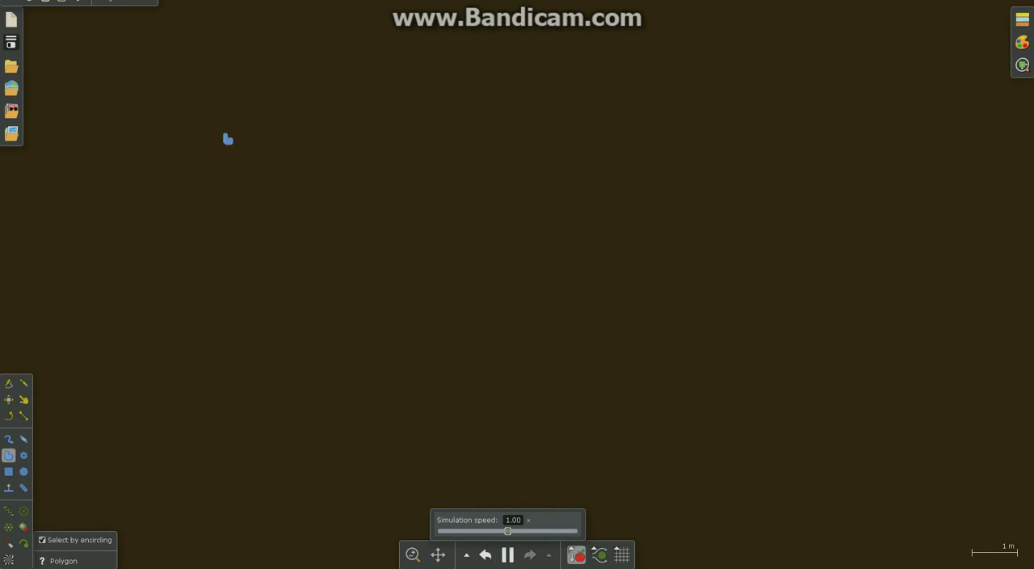
Load Kilinich's Belaz racing game scene from the Algobox Featured list
click(11, 88)
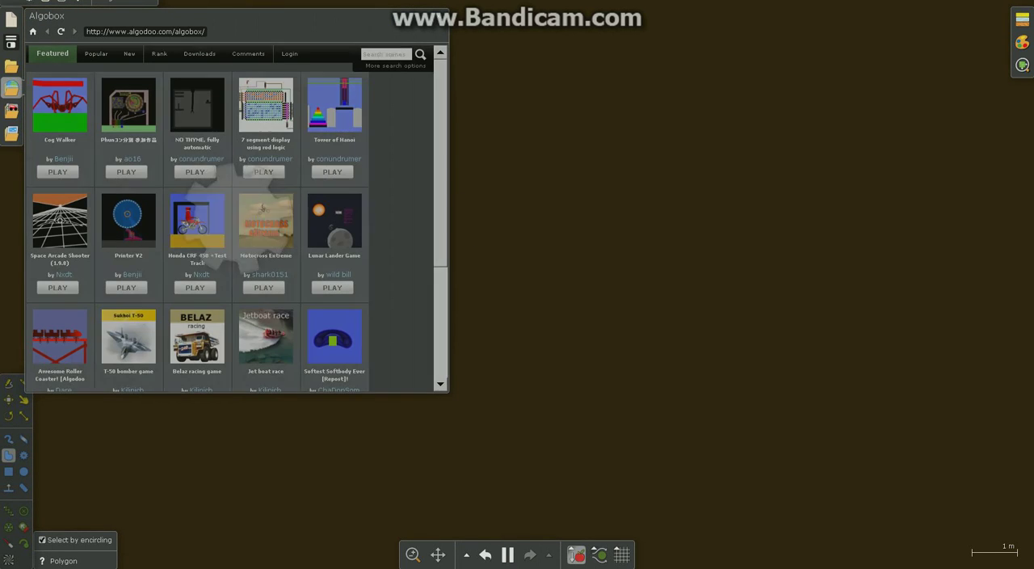
scroll(243, 243, down, 4)
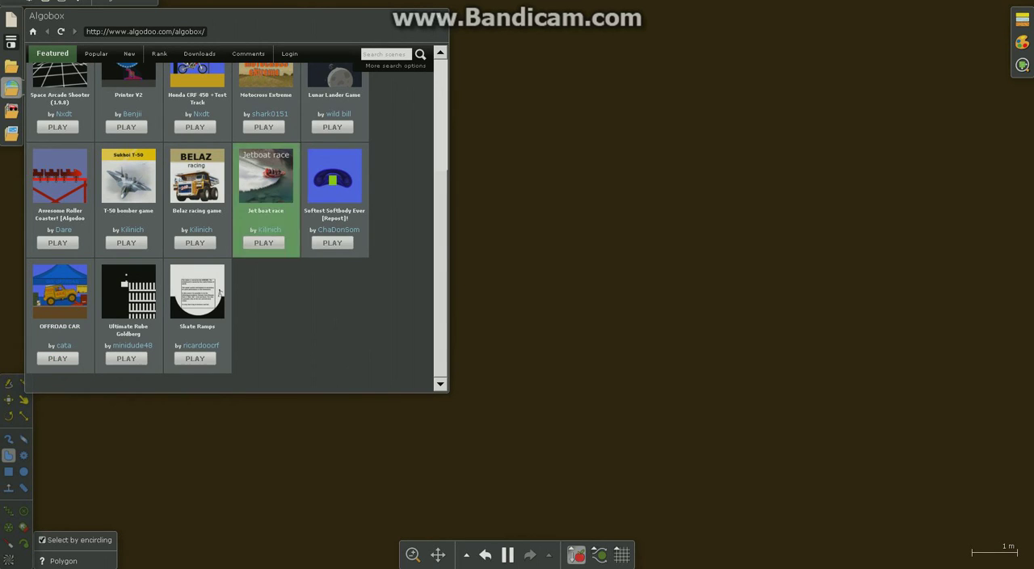
click(195, 243)
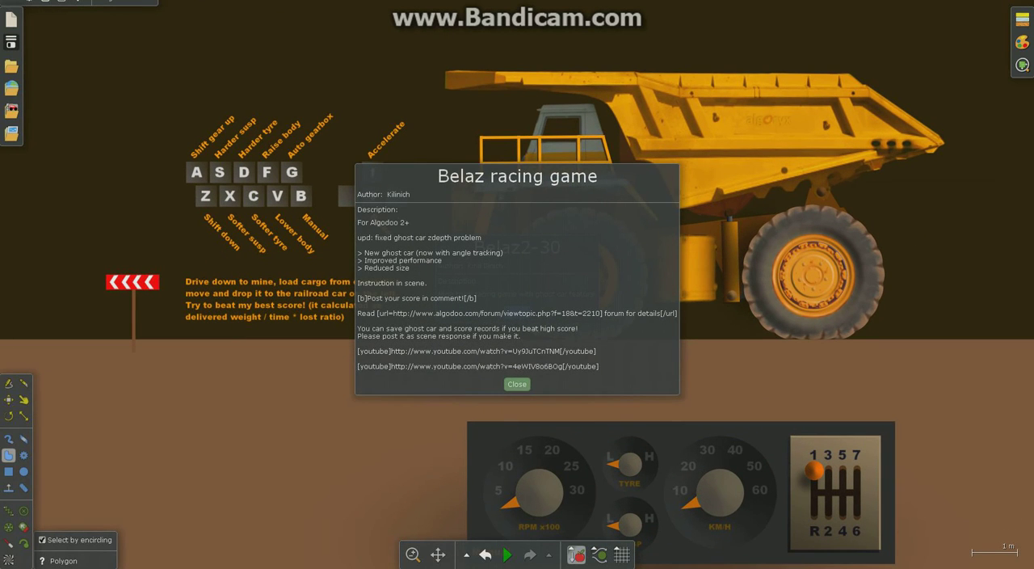
Close the Belaz description and drive the dump truck forward over the hilly terrain
click(517, 384)
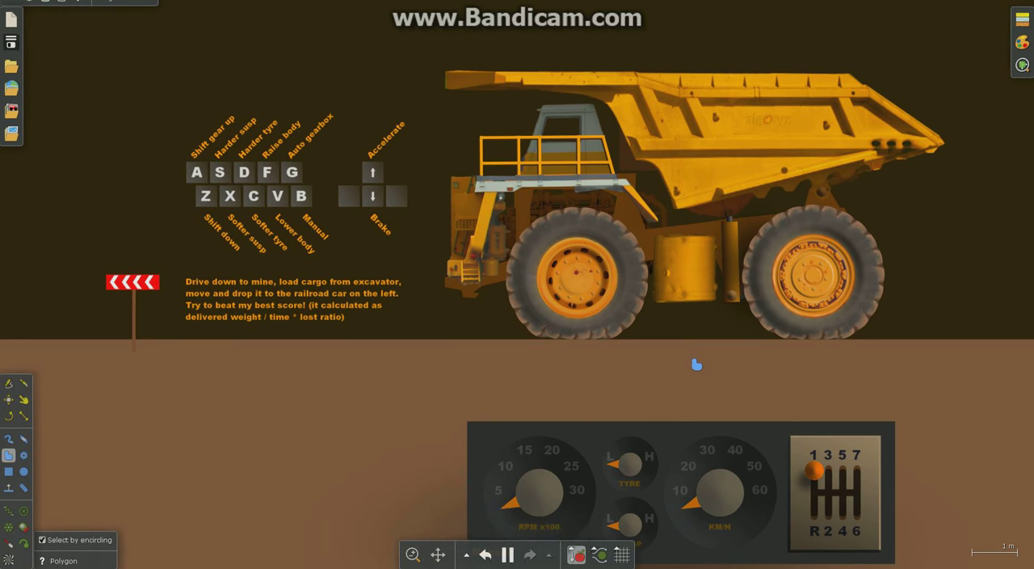
key(Up)
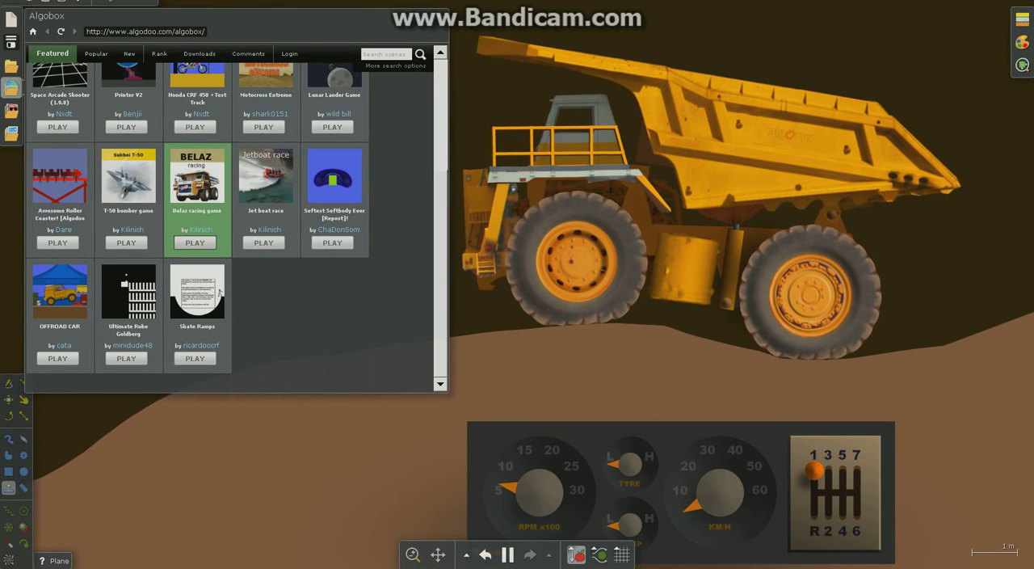
Load Awesome Roller Coaster, close its description, and let the train run the loops
click(57, 242)
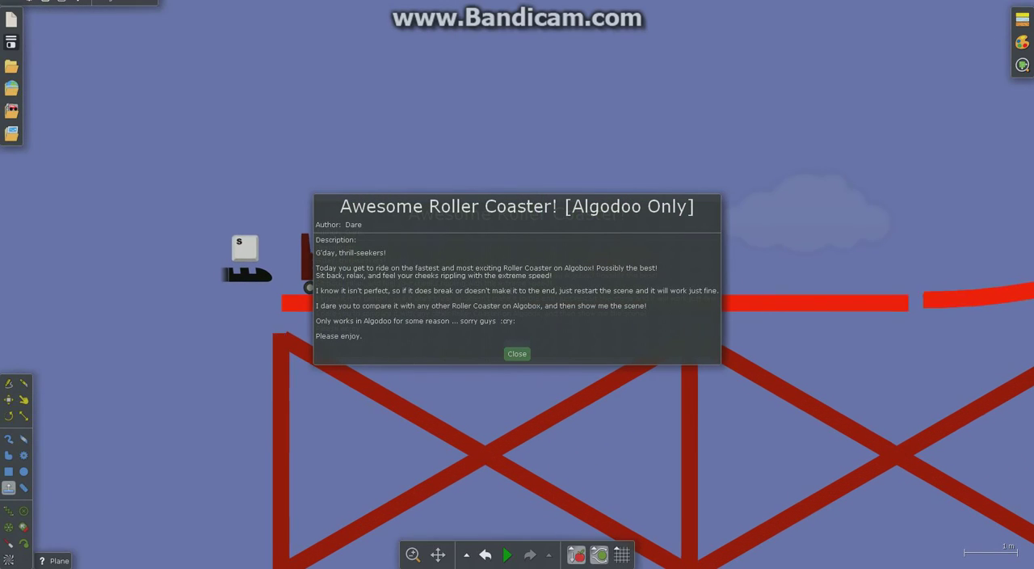
click(516, 353)
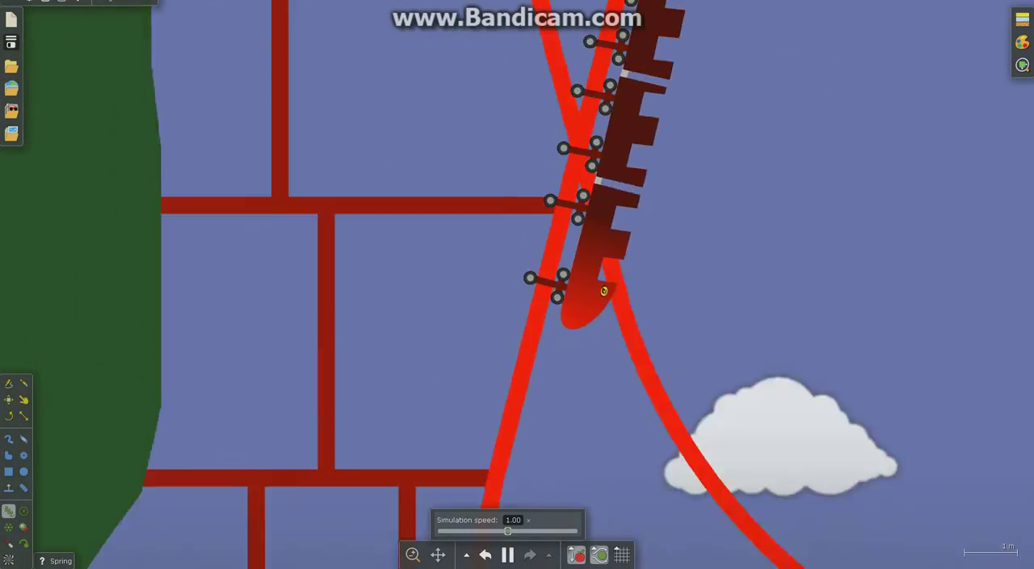
Browse the Algobox Popular scenes, then the Downloads list
click(11, 111)
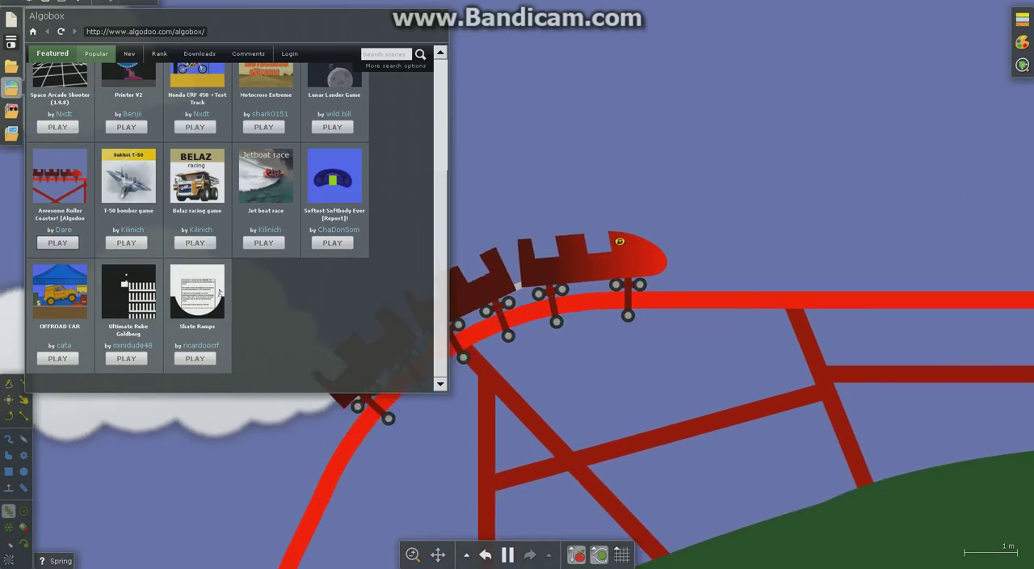
click(97, 53)
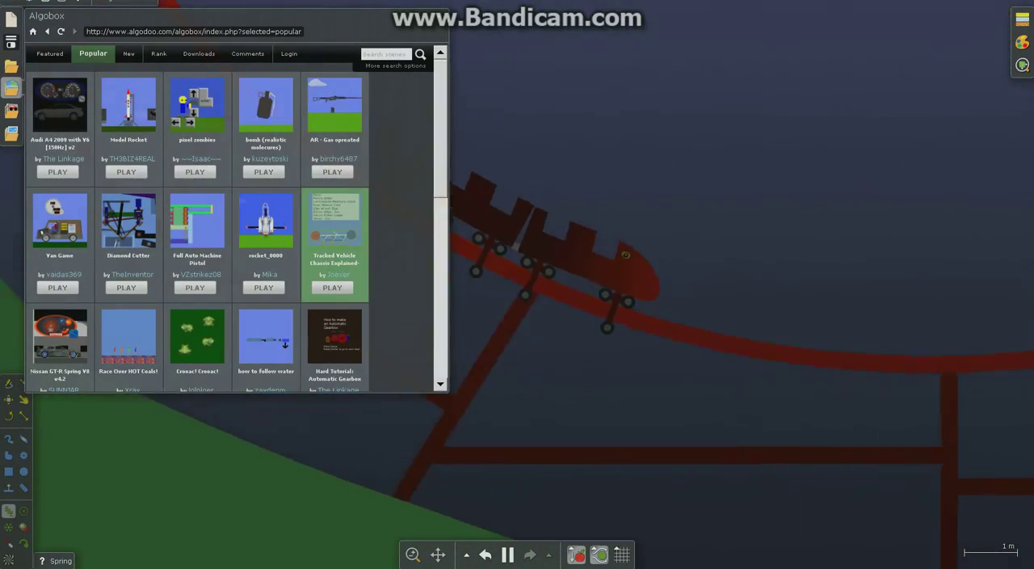
scroll(197, 226, down, 4)
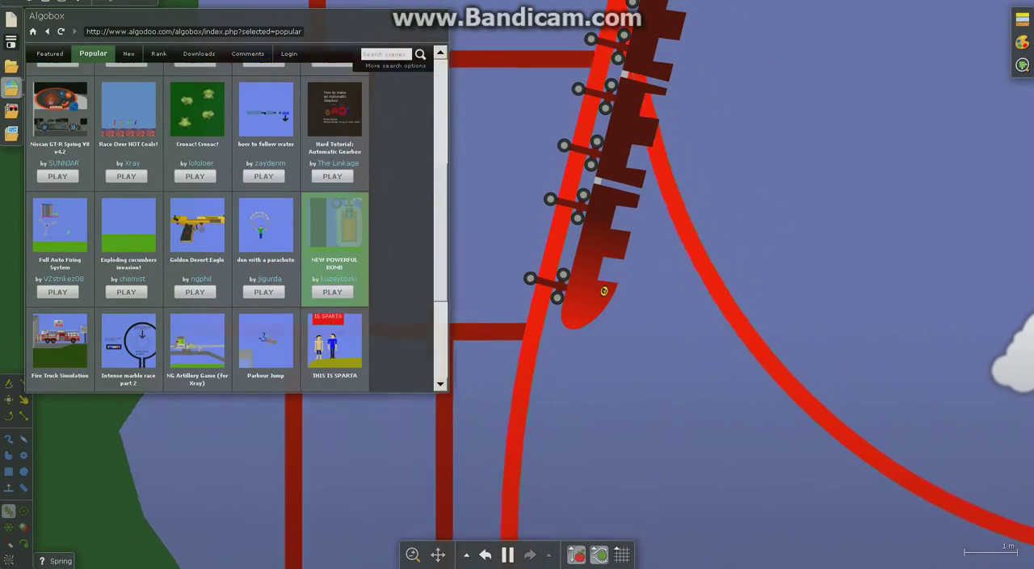
scroll(198, 226, down, 4)
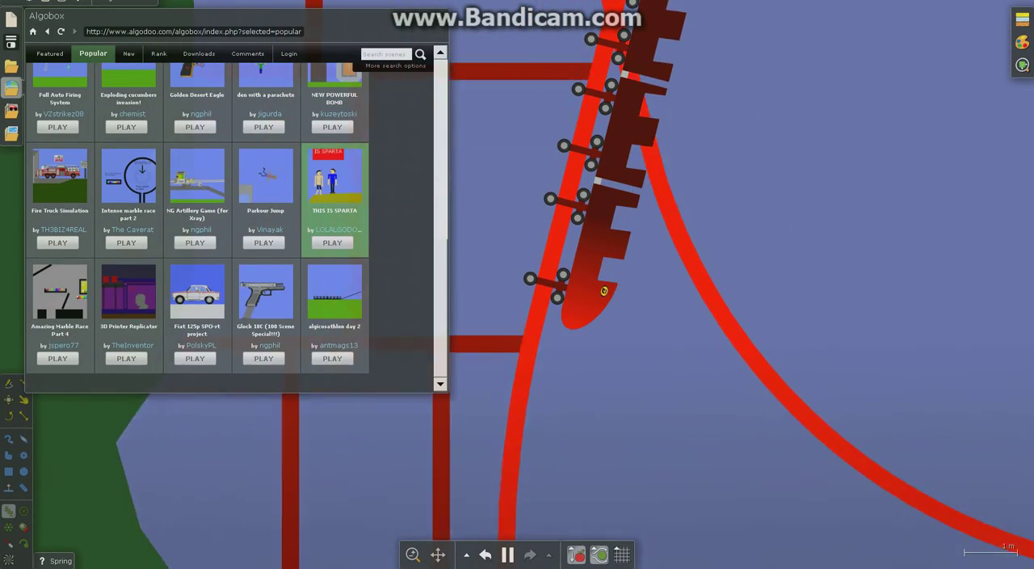
scroll(198, 226, up, 6)
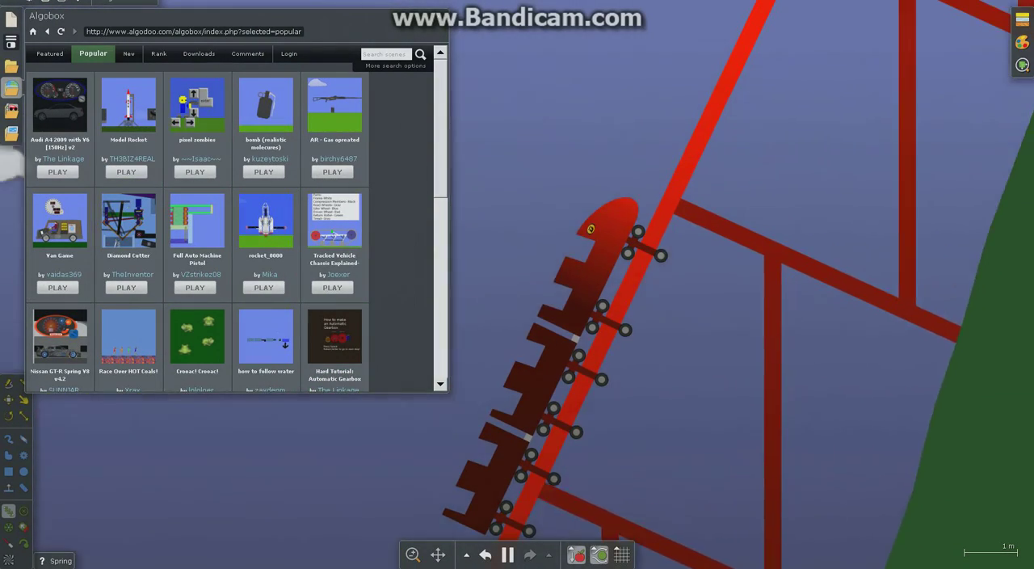
click(199, 53)
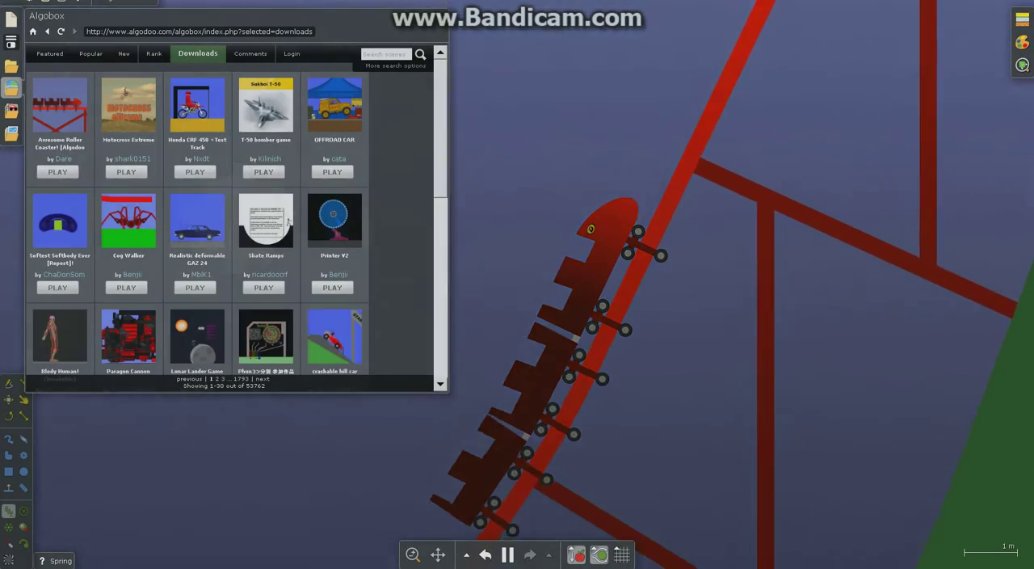
scroll(234, 227, down, 1)
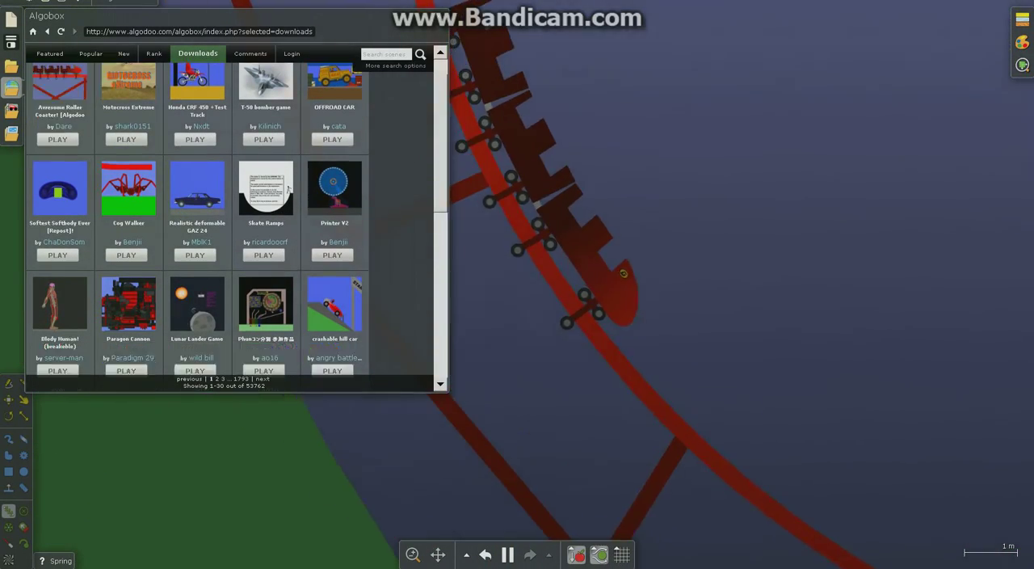
scroll(289, 187, down, 2)
scroll(290, 187, down, 1)
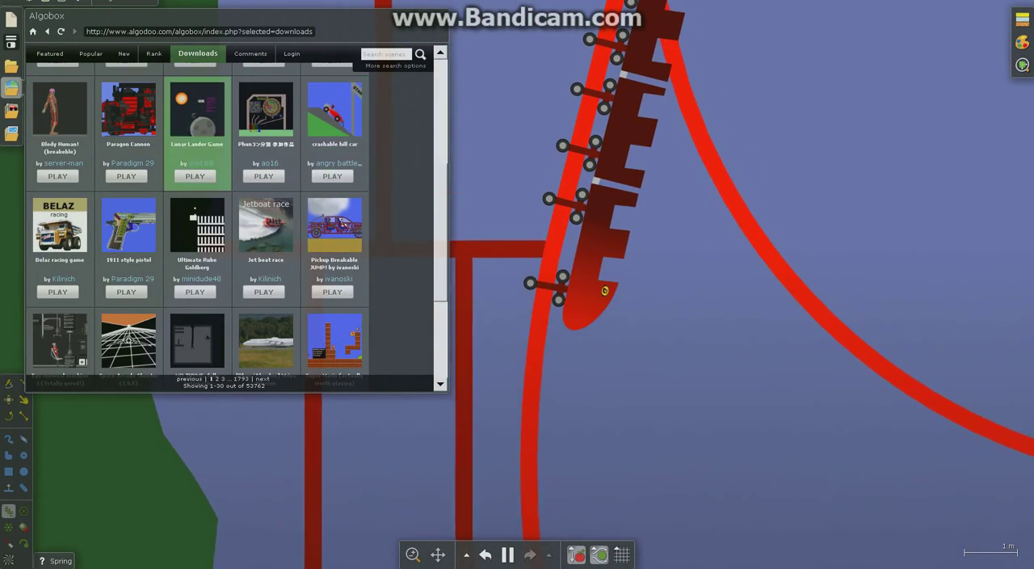
Load server-man's Blody Human (breakable) scene, close its description, and start playback
click(58, 176)
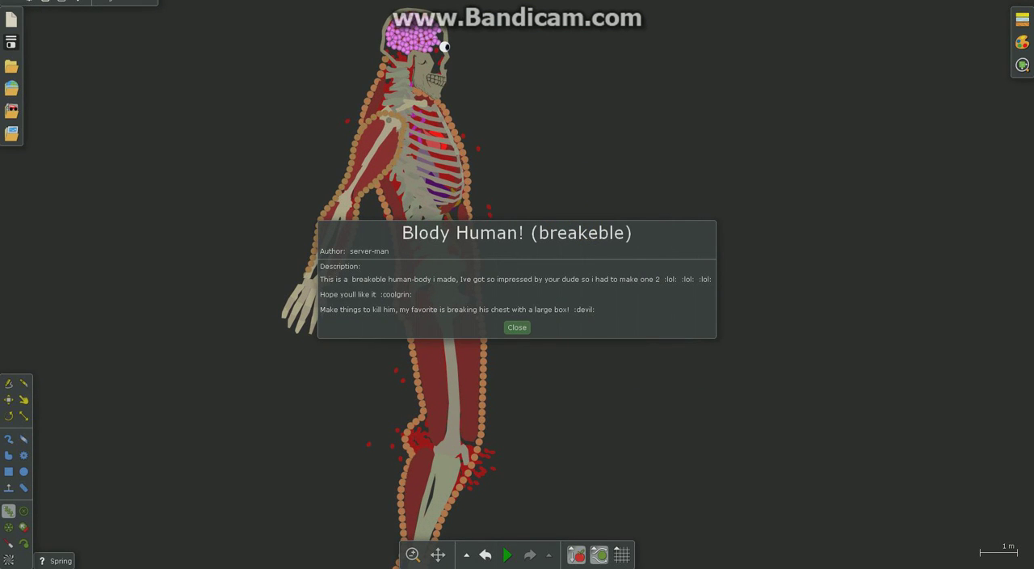
click(517, 327)
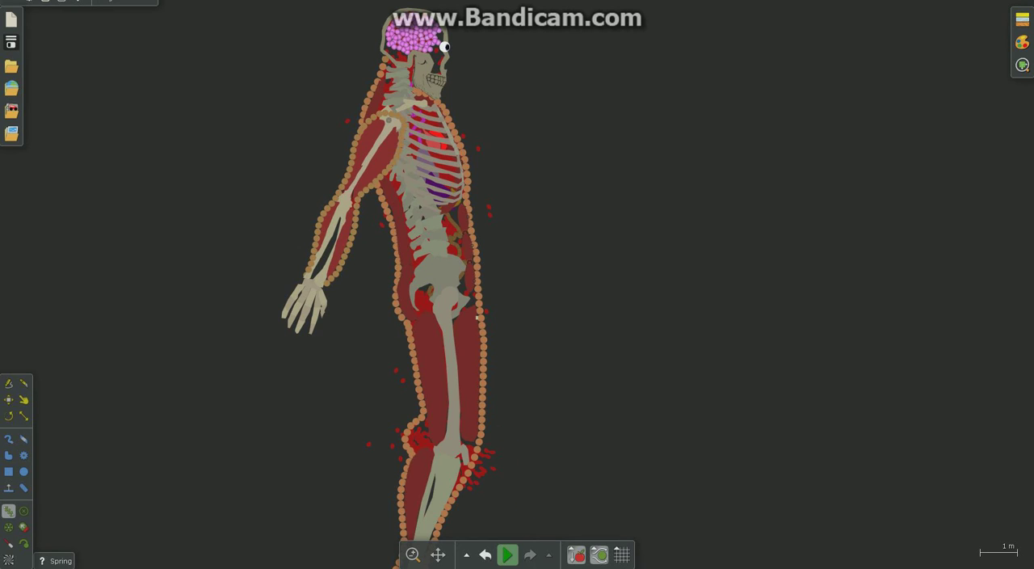
click(509, 554)
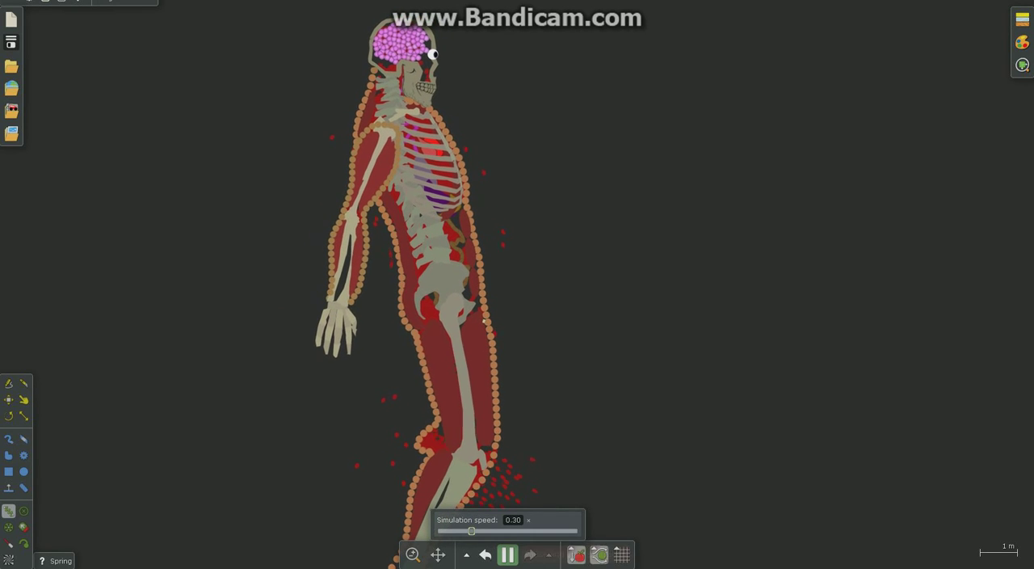
click(509, 554)
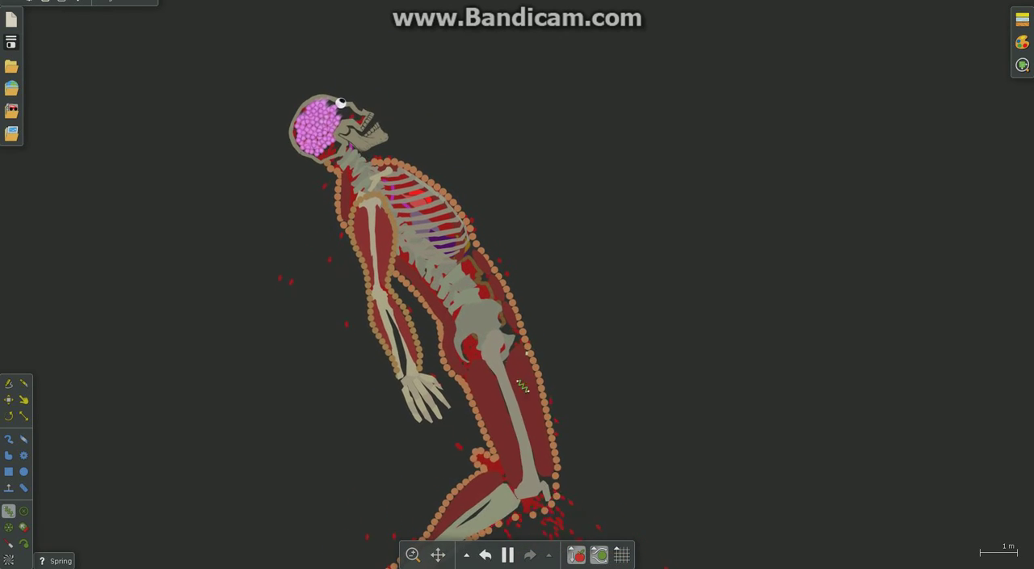
Attach a spring across the skeleton's chest and pull the pink brain particles away
drag(372, 299, 408, 253)
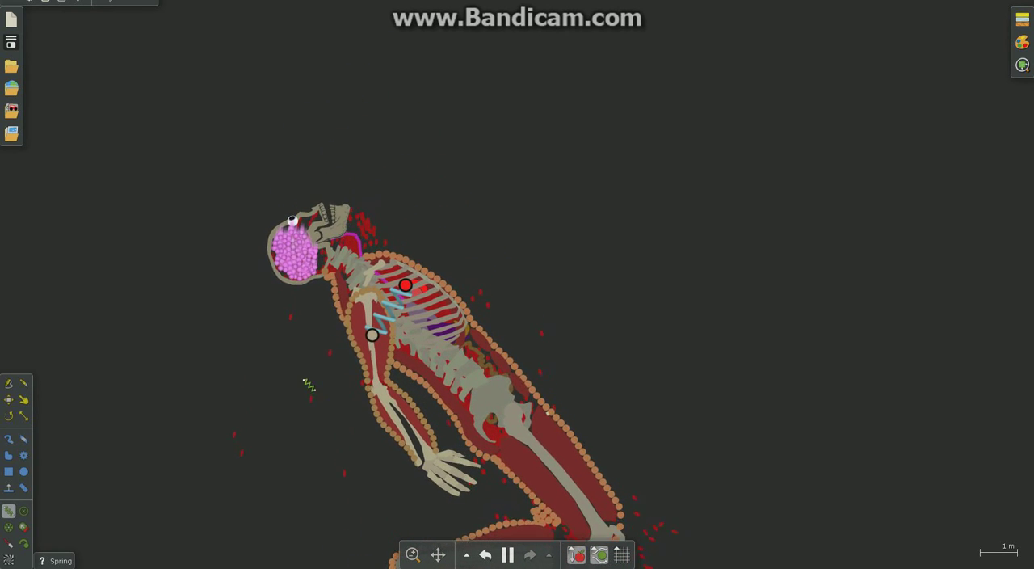
key(d)
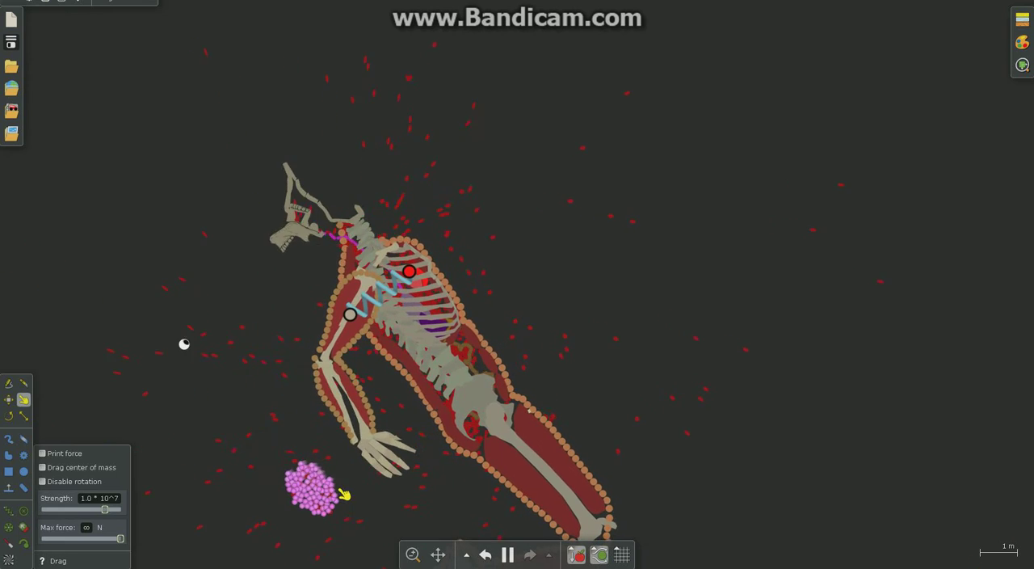
mouse_move(345, 495)
mouse_down()
mouse_move(228, 352)
mouse_move(112, 173)
mouse_move(595, 84)
mouse_move(592, 325)
mouse_move(956, 210)
mouse_up()
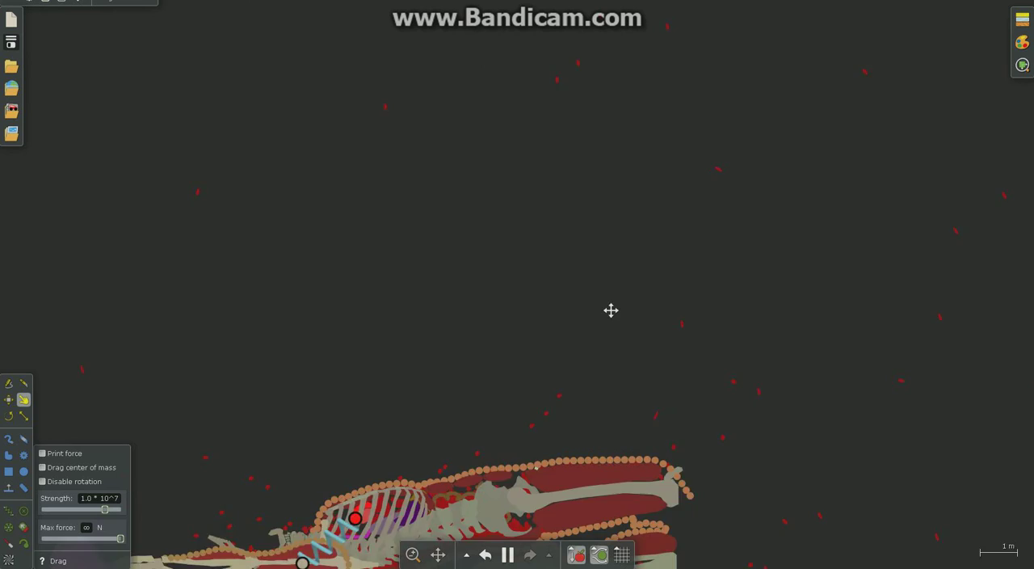
drag(612, 307, 976, 135)
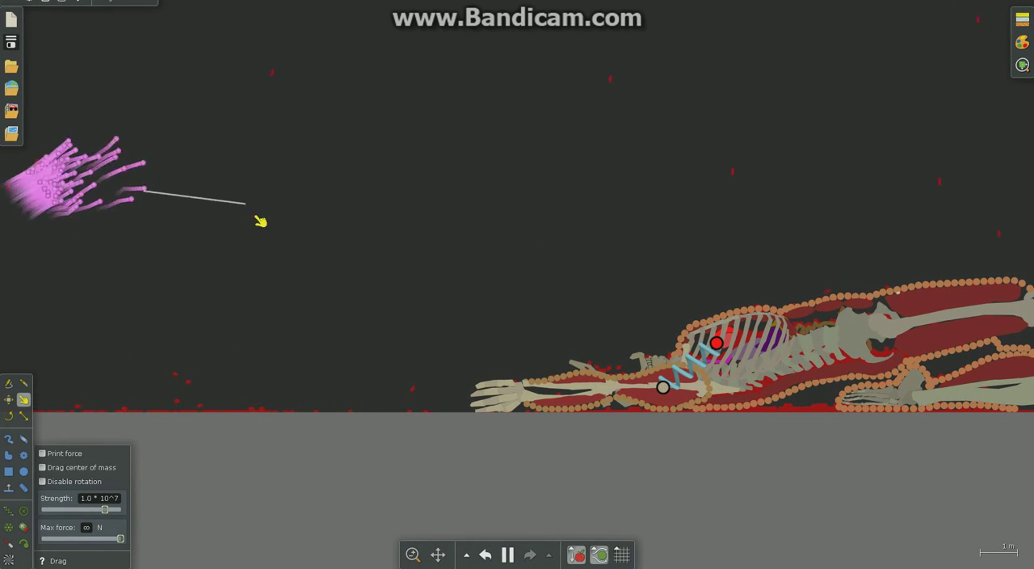
Fling the pink cluster onto the chest, then lift the skeleton and tear off its leg and thigh
drag(411, 312, 510, 436)
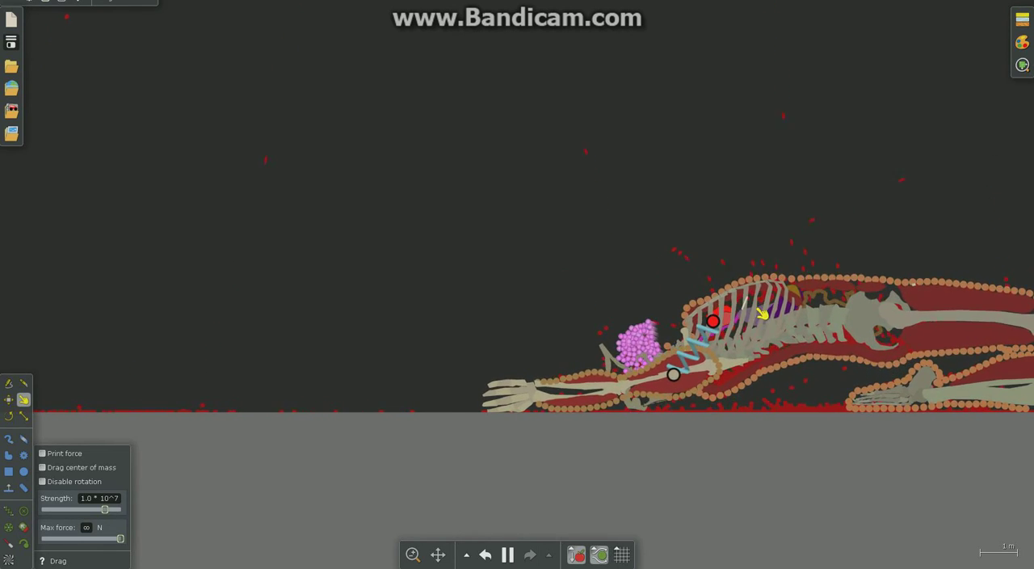
mouse_move(778, 212)
mouse_down()
mouse_move(697, 169)
mouse_move(913, 68)
mouse_move(994, 262)
mouse_move(719, 226)
mouse_up()
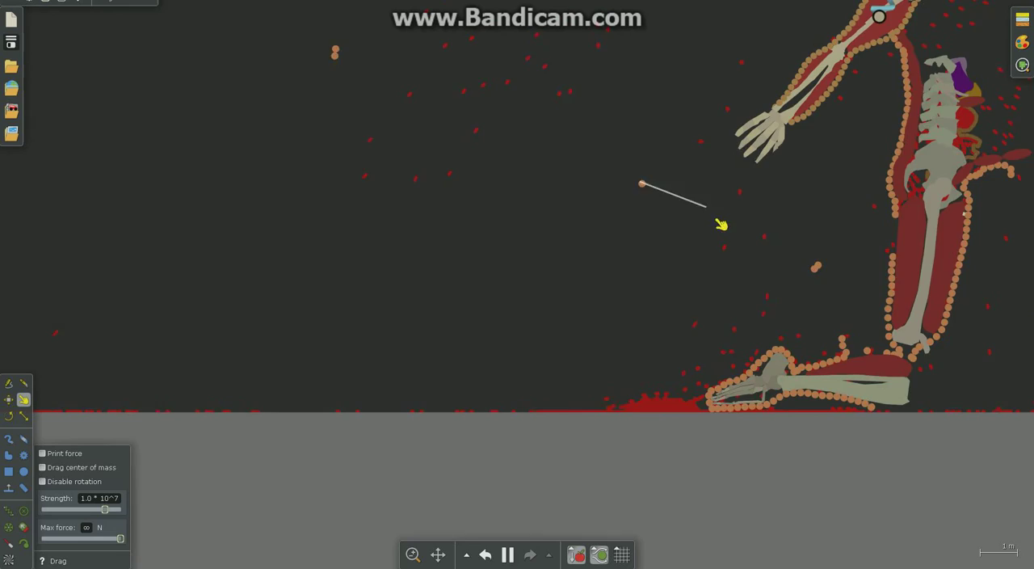
mouse_move(994, 299)
mouse_down()
mouse_move(367, 212)
mouse_move(733, 261)
mouse_move(251, 340)
mouse_up()
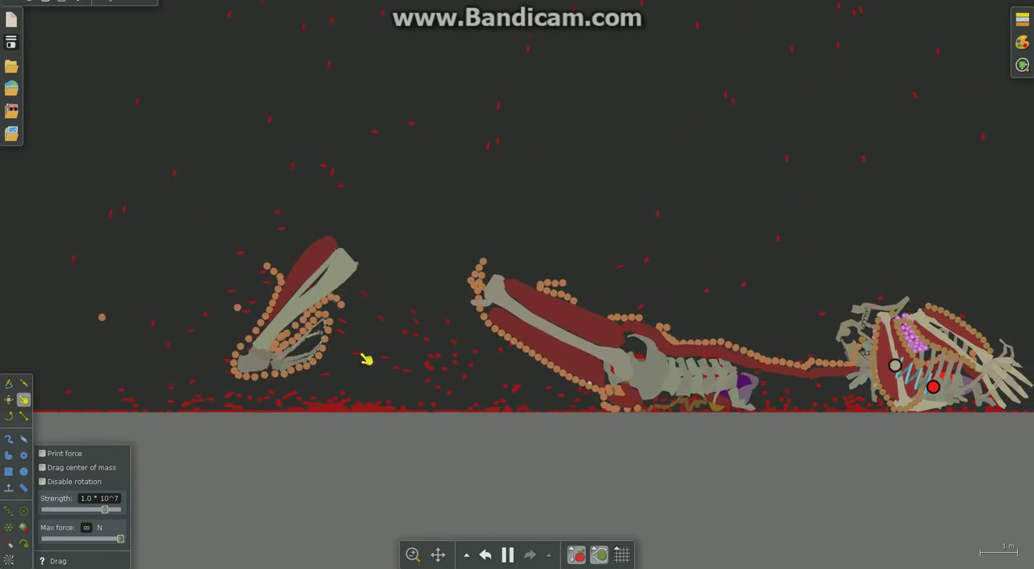
mouse_move(505, 396)
mouse_down()
mouse_move(466, 263)
mouse_move(556, 317)
mouse_move(89, 307)
mouse_move(1027, 315)
mouse_up()
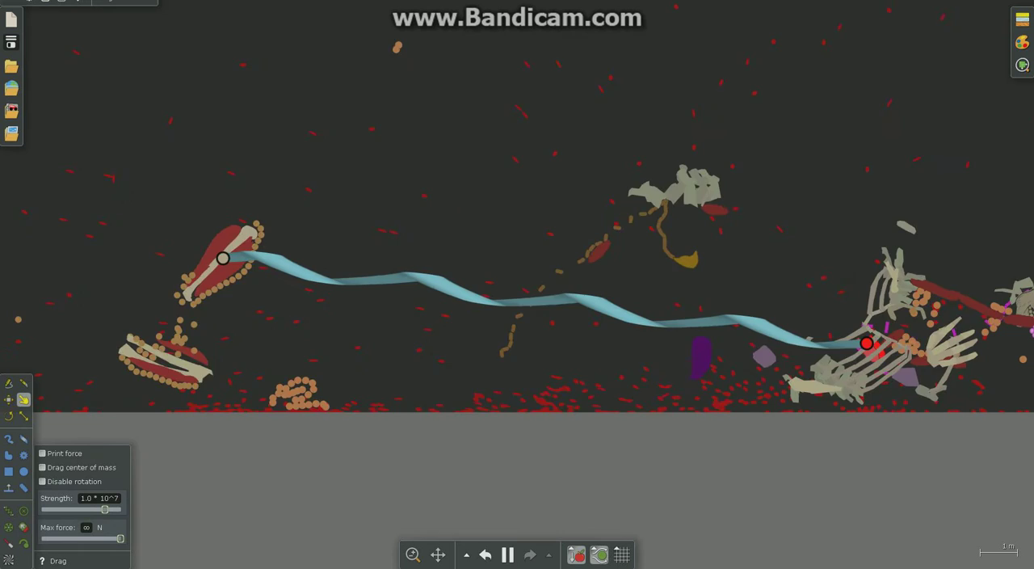
Undo back to the intact human, resume the simulation, and lift the skeleton by its arm
key(ctrl+z)
key(ctrl+z)
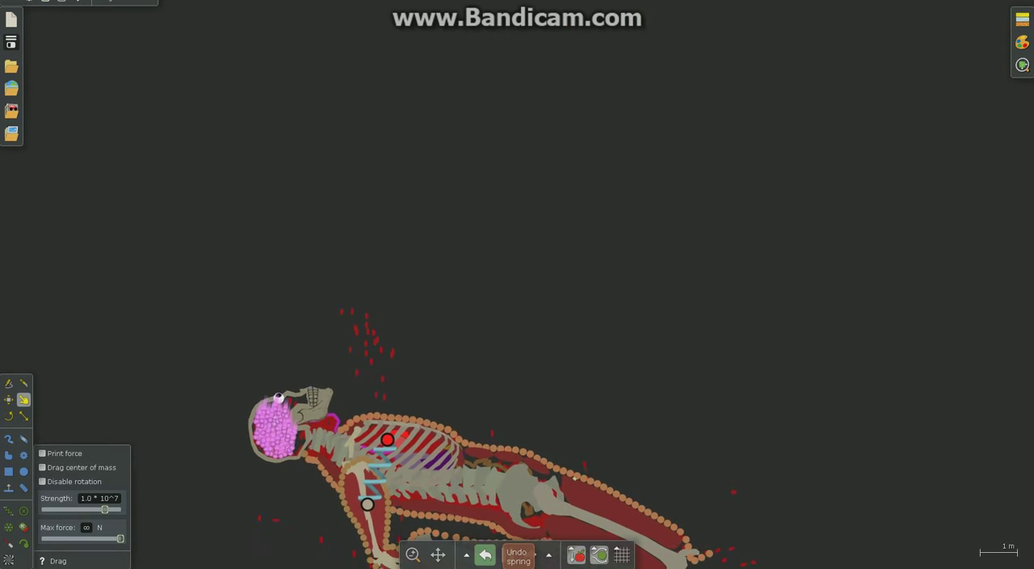
key(space)
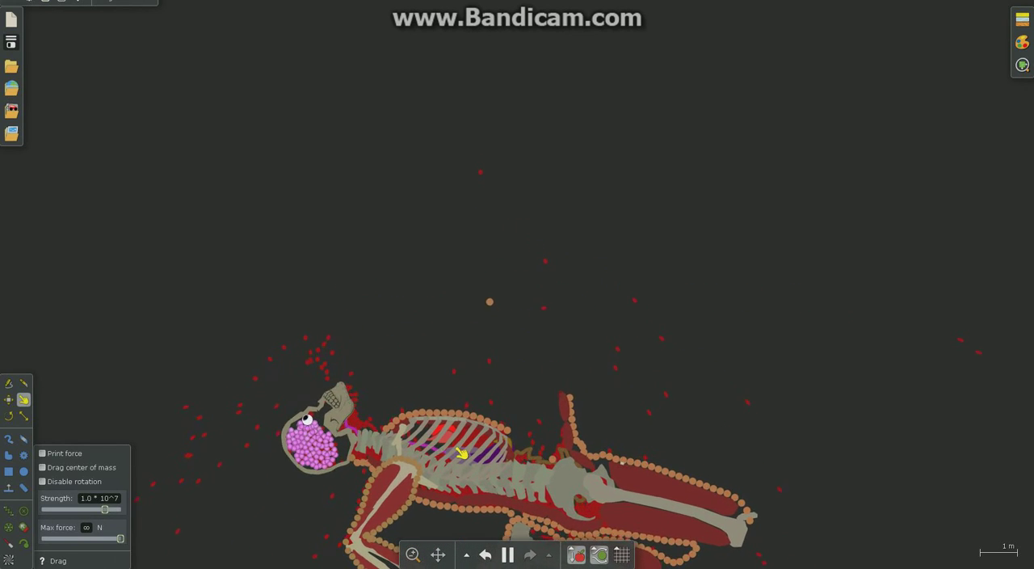
mouse_move(462, 455)
mouse_down()
mouse_move(719, 316)
mouse_move(828, 289)
mouse_move(677, 111)
mouse_up()
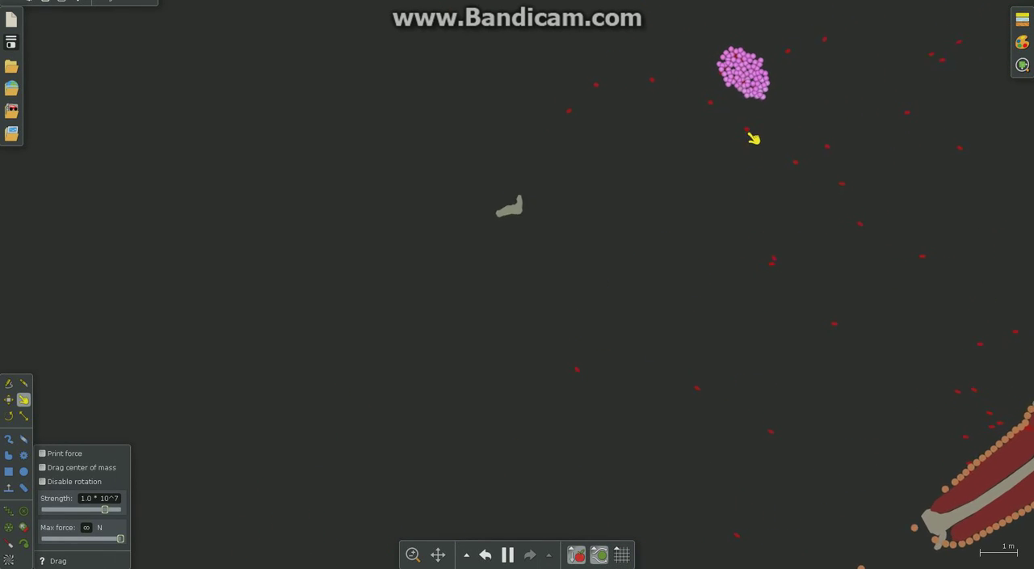
Fling the pink cluster across the scene, then drag the torso right and hurl it upward
mouse_move(753, 139)
mouse_down()
mouse_move(747, 92)
mouse_move(975, 379)
mouse_up()
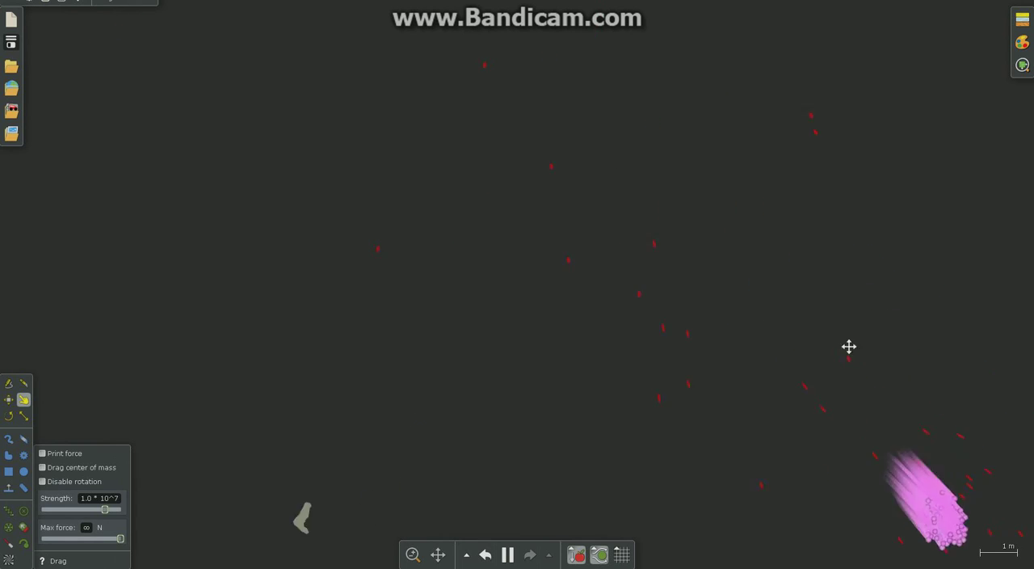
mouse_move(275, 101)
mouse_down()
mouse_move(707, 404)
mouse_move(955, 246)
mouse_move(667, 45)
mouse_move(707, 144)
mouse_move(993, 380)
mouse_up()
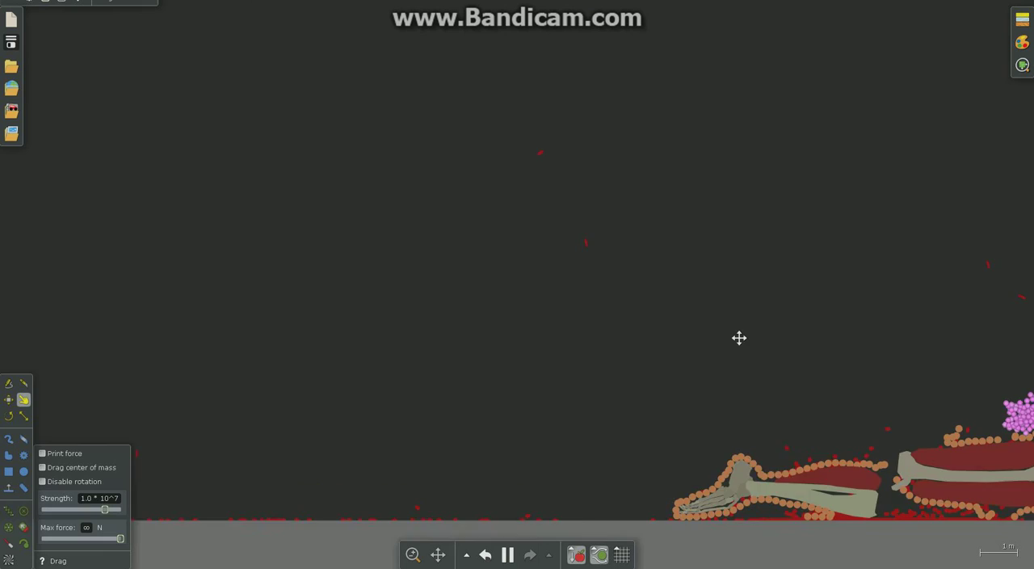
mouse_move(739, 338)
mouse_down()
mouse_move(76, 200)
mouse_move(40, 181)
mouse_up()
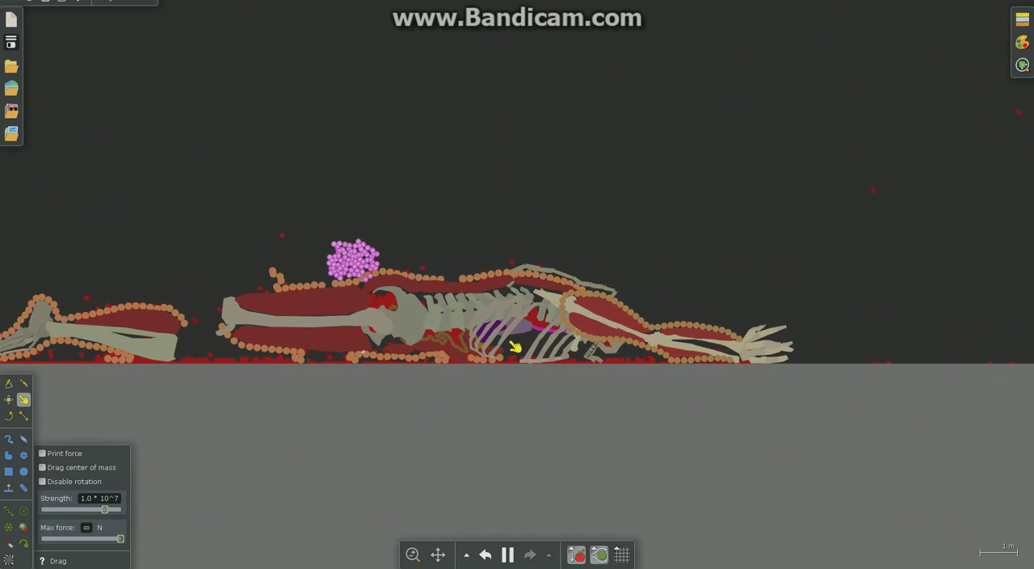
drag(514, 347, 1008, 280)
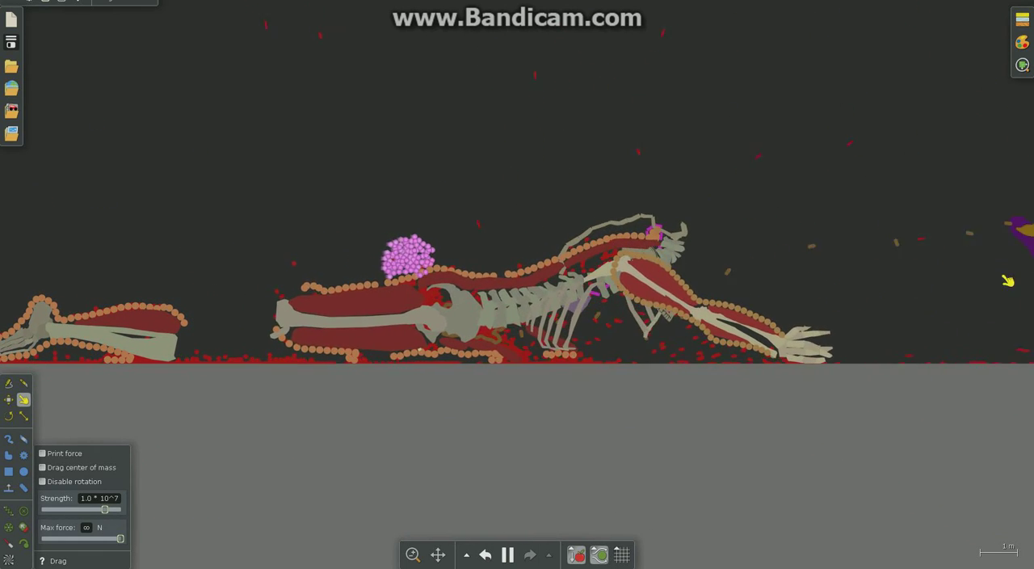
drag(663, 323, 1010, 61)
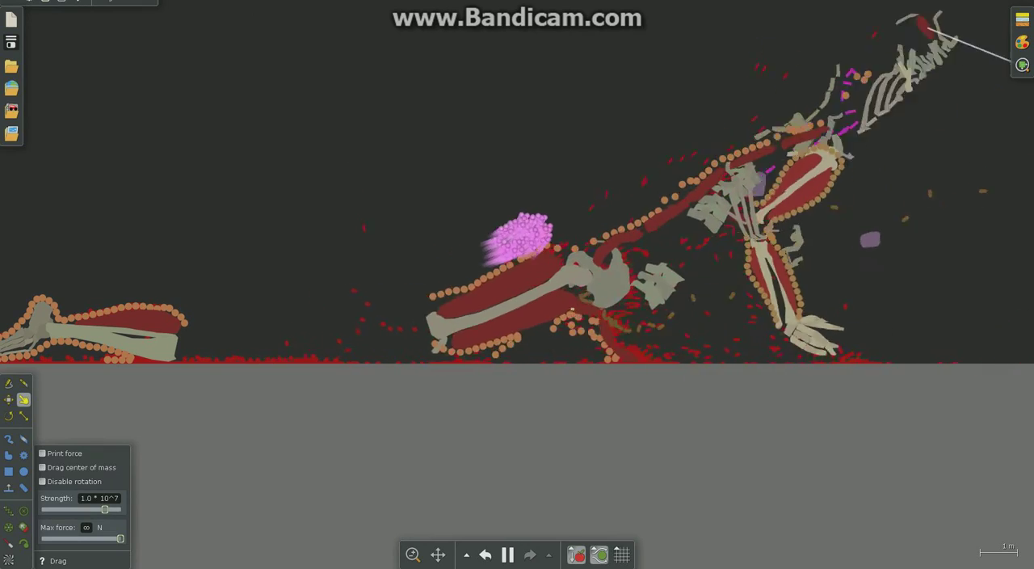
Load hopo-mopo's Cow slaughtering (Nightmare of vegetarian!) scene from Downloads and close its description
click(12, 66)
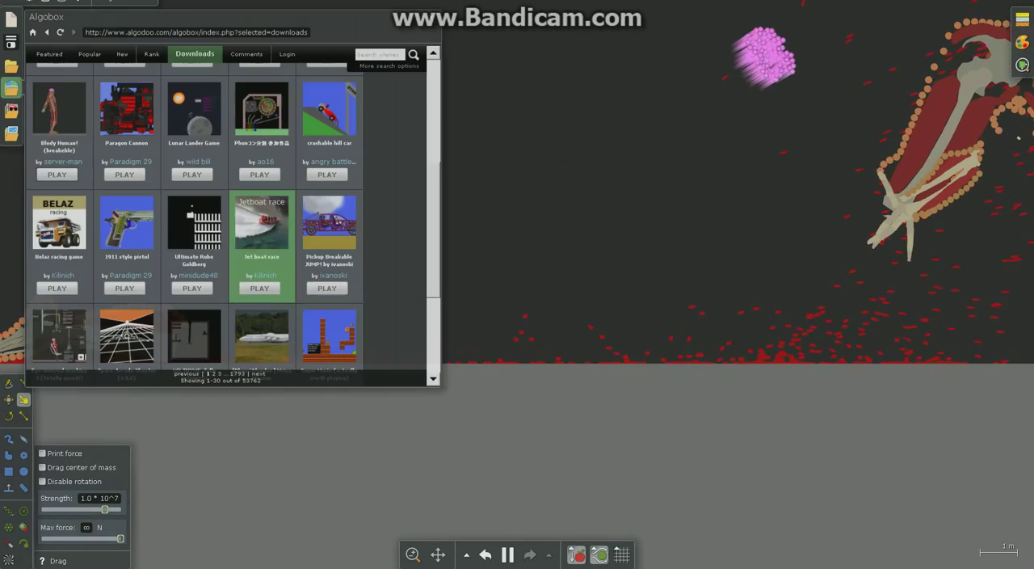
scroll(259, 227, down, 3)
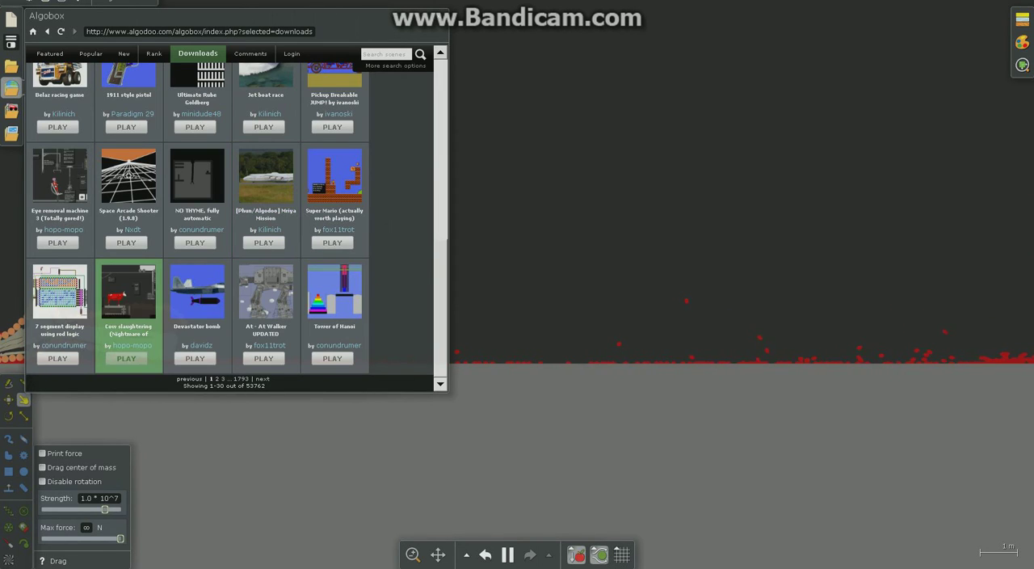
click(124, 293)
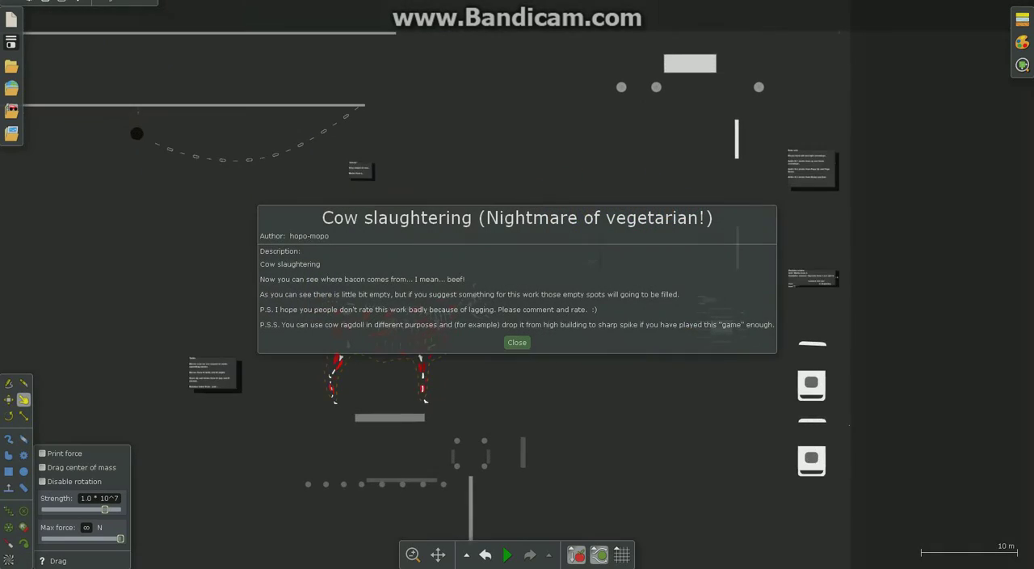
click(518, 342)
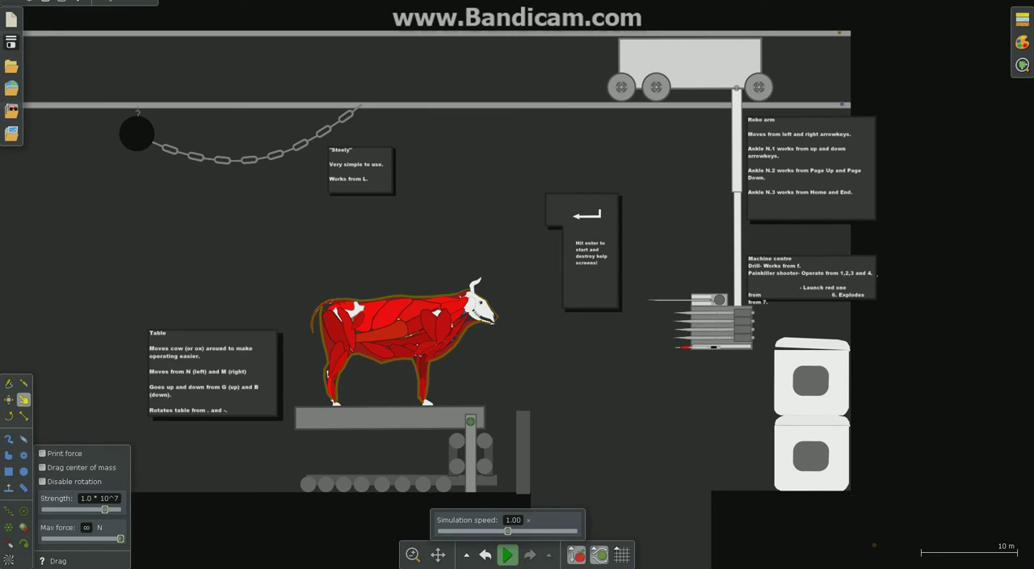
Start the cow scene, destroy its help screens, and swing the spiked hammer toward the cow
click(506, 557)
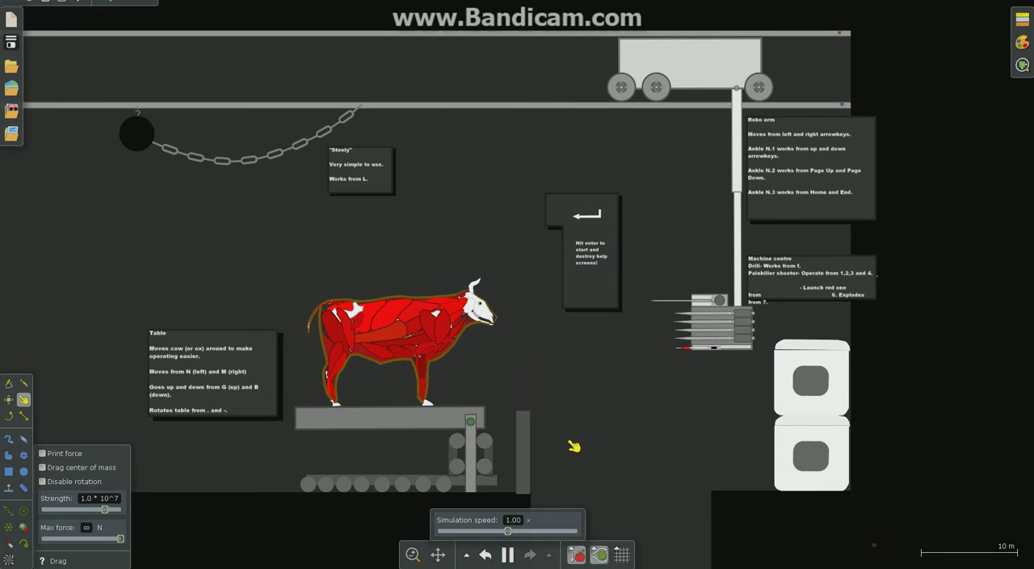
key(Return)
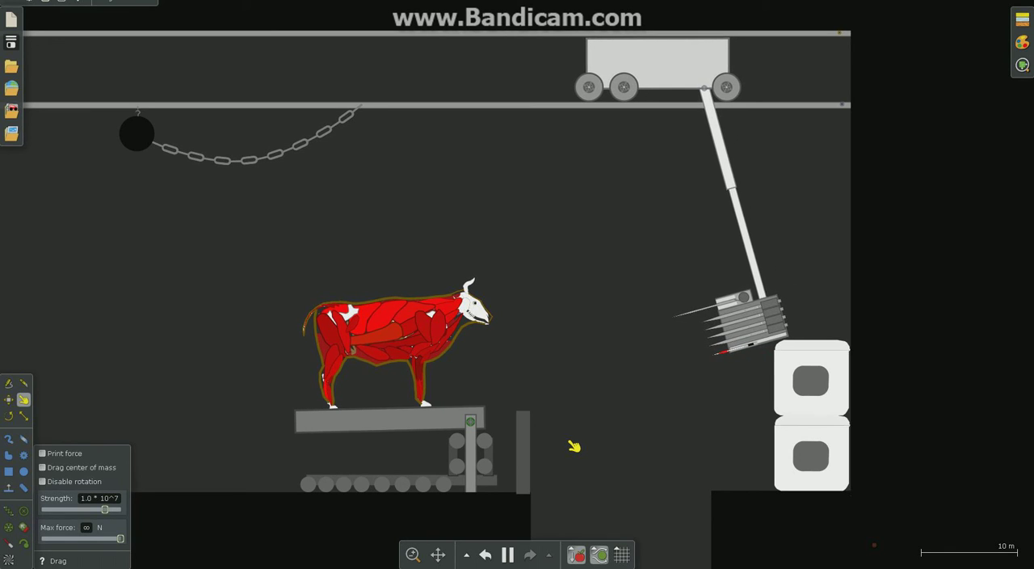
key(a)
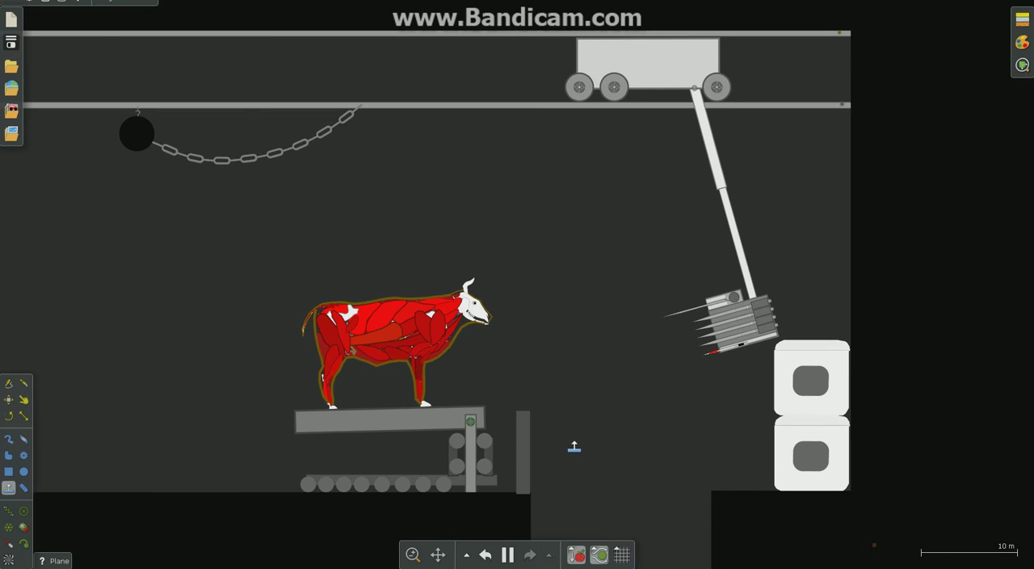
key(s)
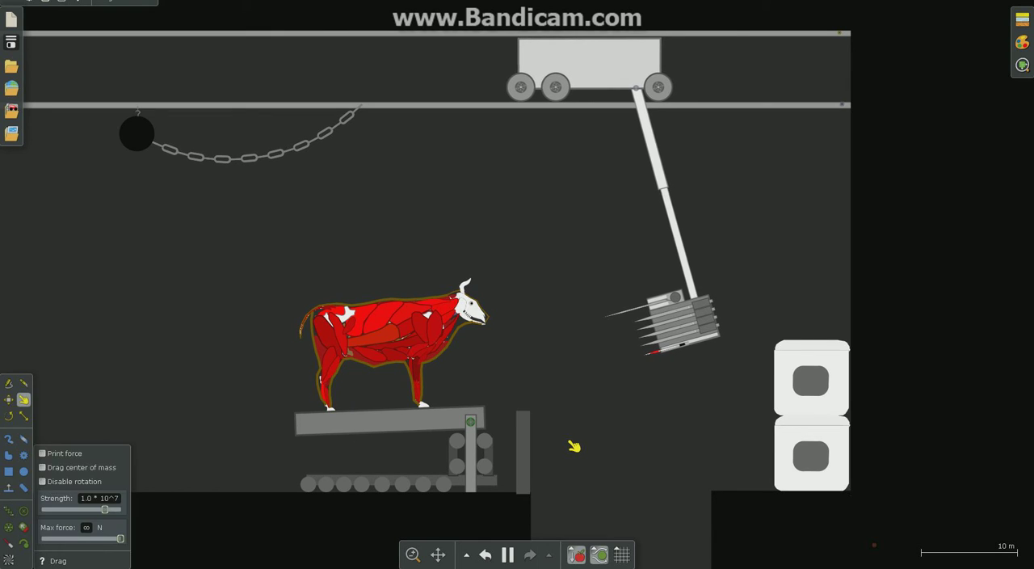
key(k)
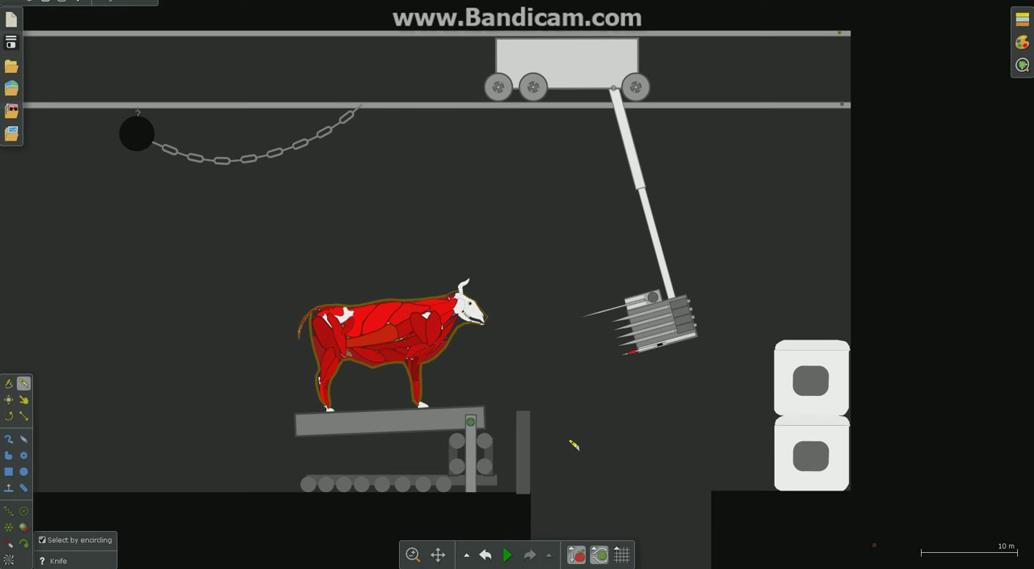
scroll(574, 444, up, 2)
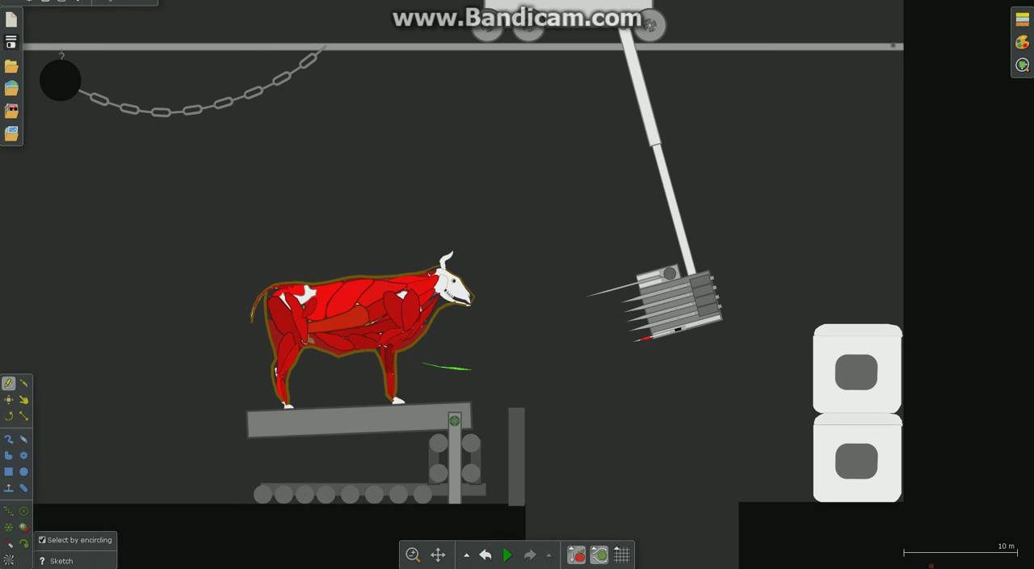
Resume the simulation so the machine shreds the cow into scattered red chunks
key(space)
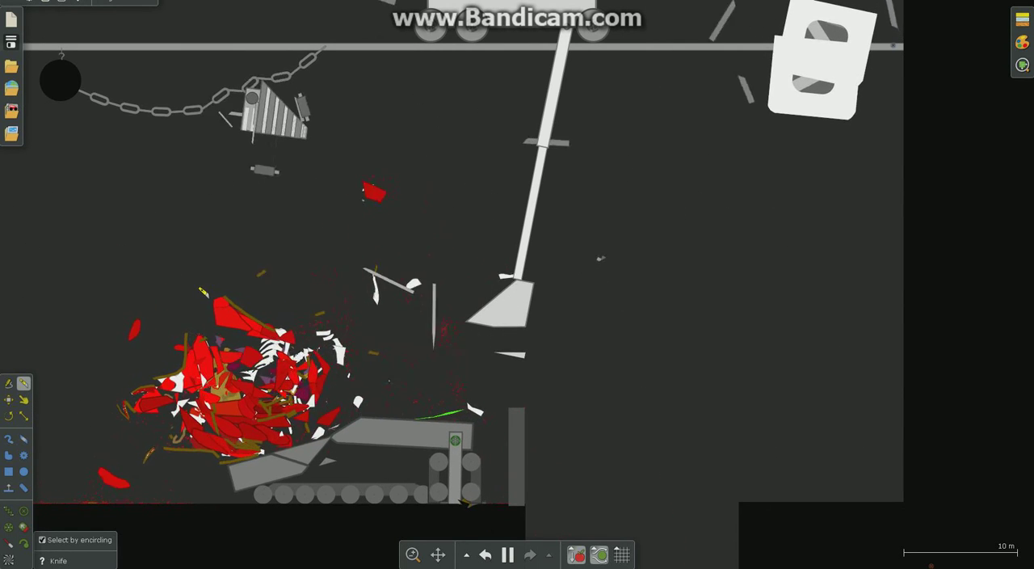
Knife-cut the wreckage twice, undo back to the intact cow, and open Algobox
drag(214, 243, 315, 153)
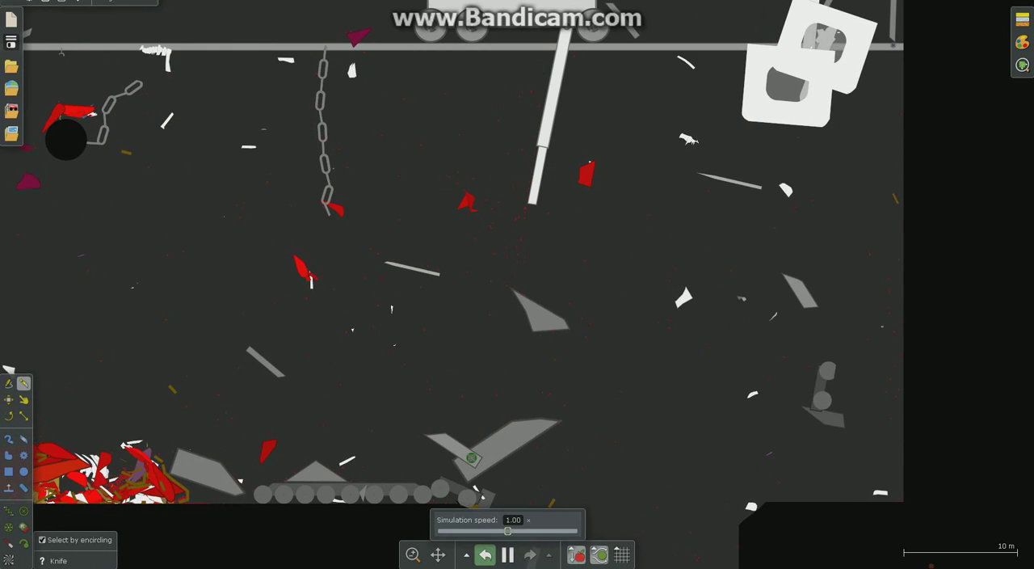
drag(485, 404, 525, 465)
key(ctrl+z)
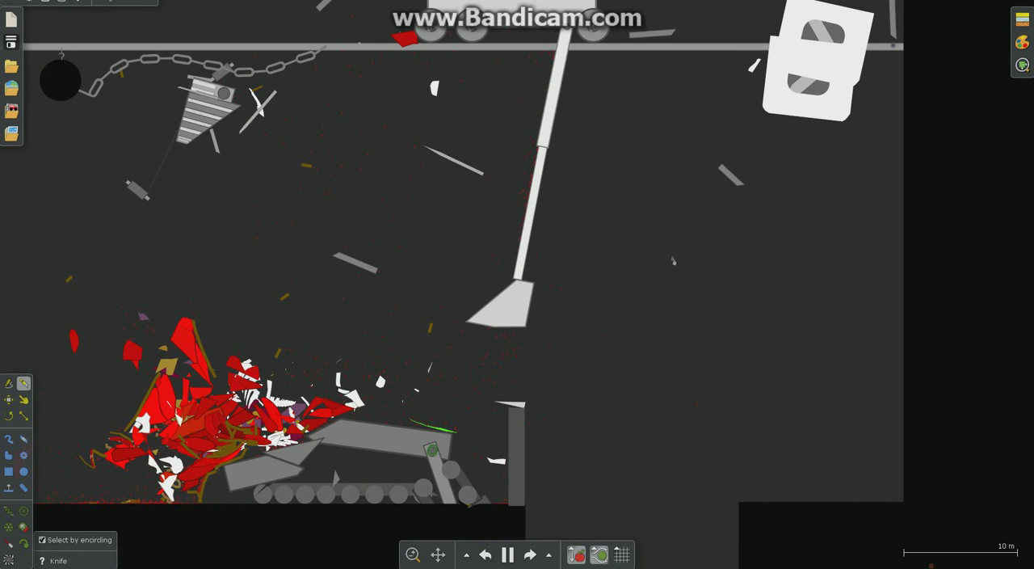
key(ctrl+z)
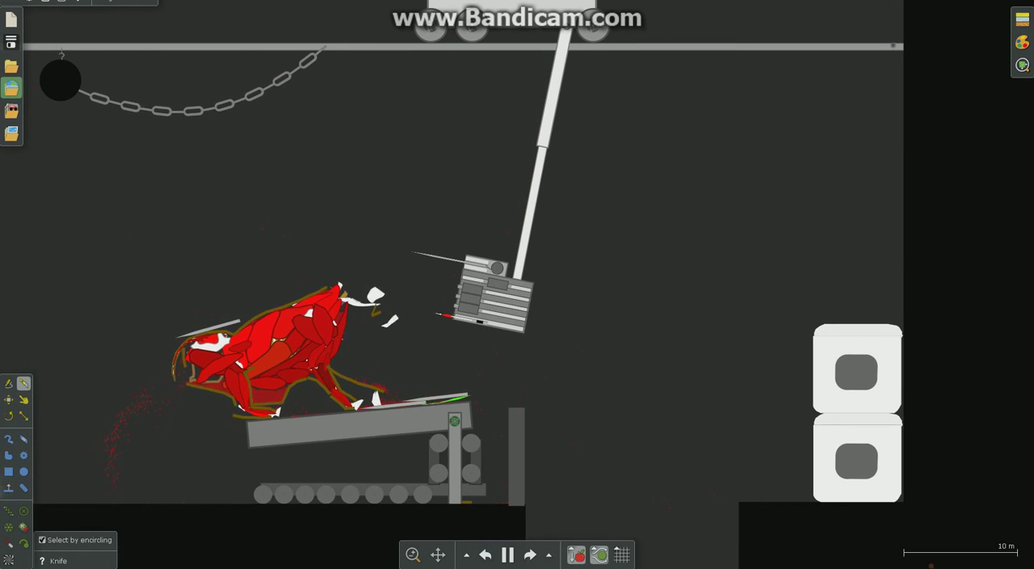
click(11, 87)
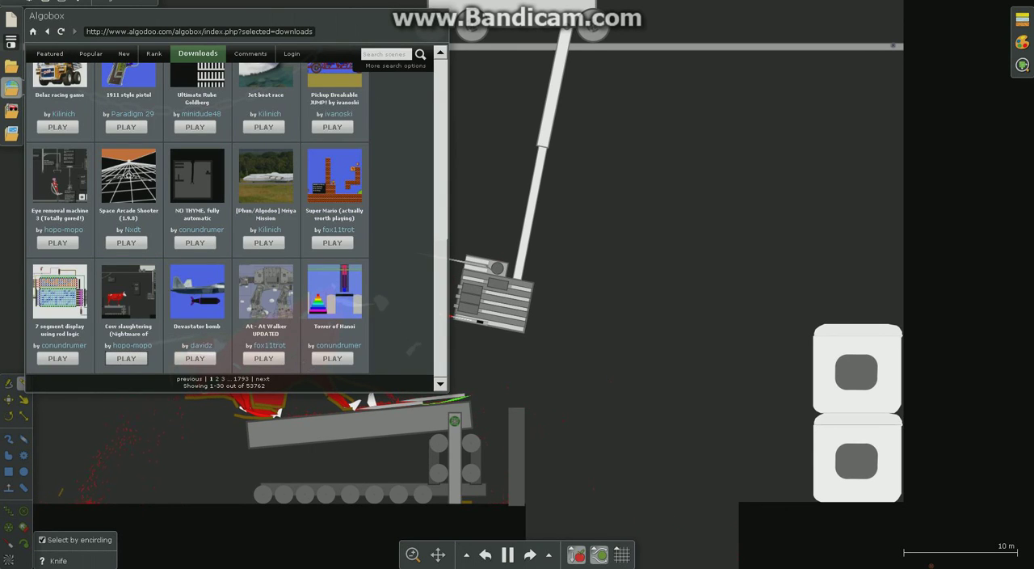
Play the Cow slaughtering scene from the Algobox Downloads list
click(126, 358)
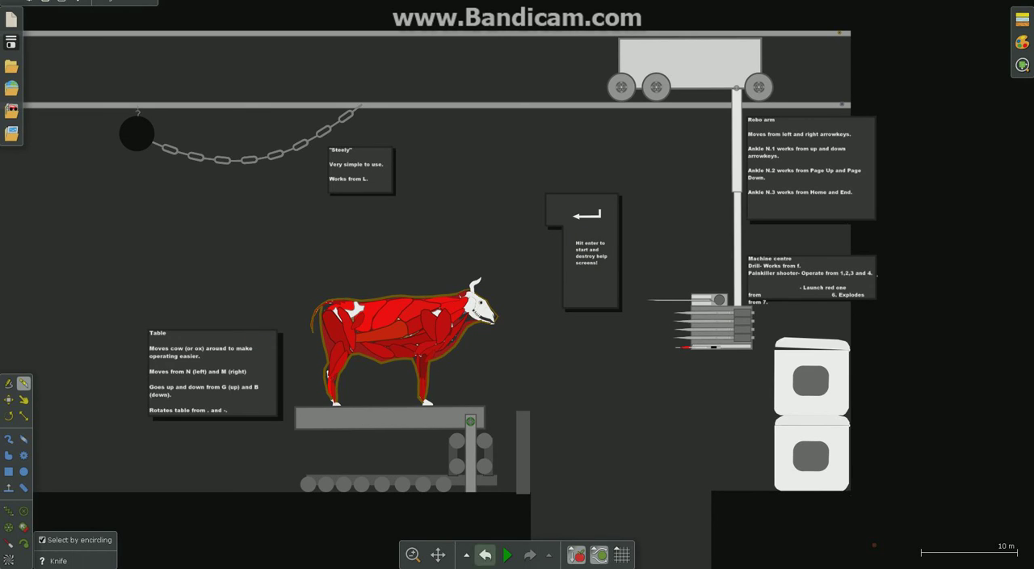
Run the reloaded cow scene with help screens hidden, then switch to the Laser tool
click(508, 554)
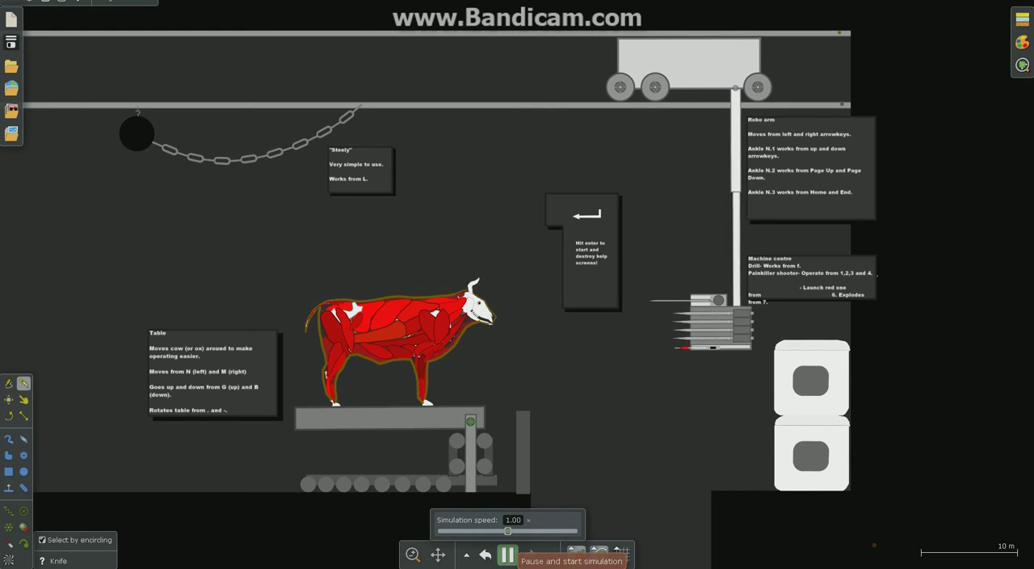
key(Return)
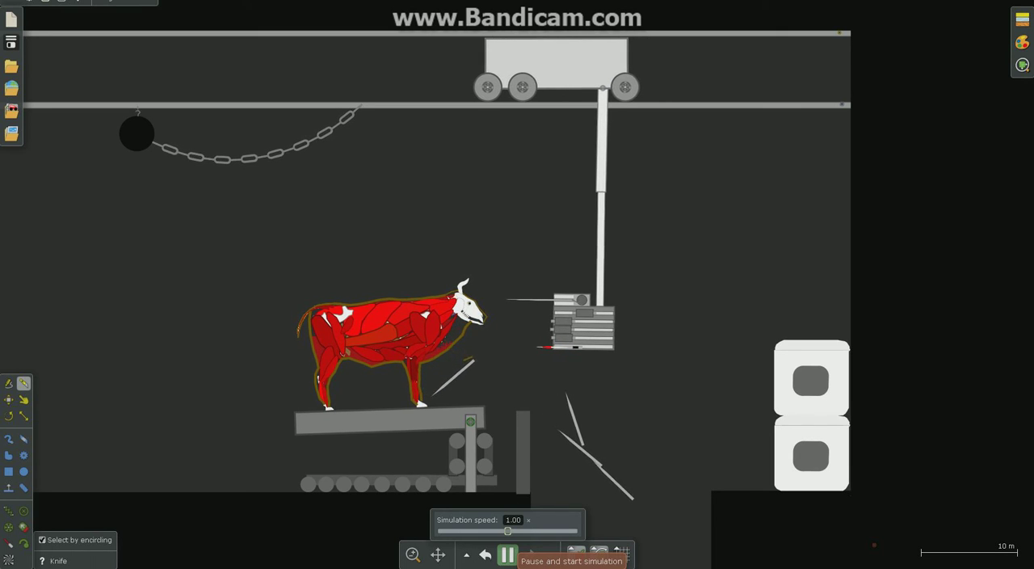
click(9, 543)
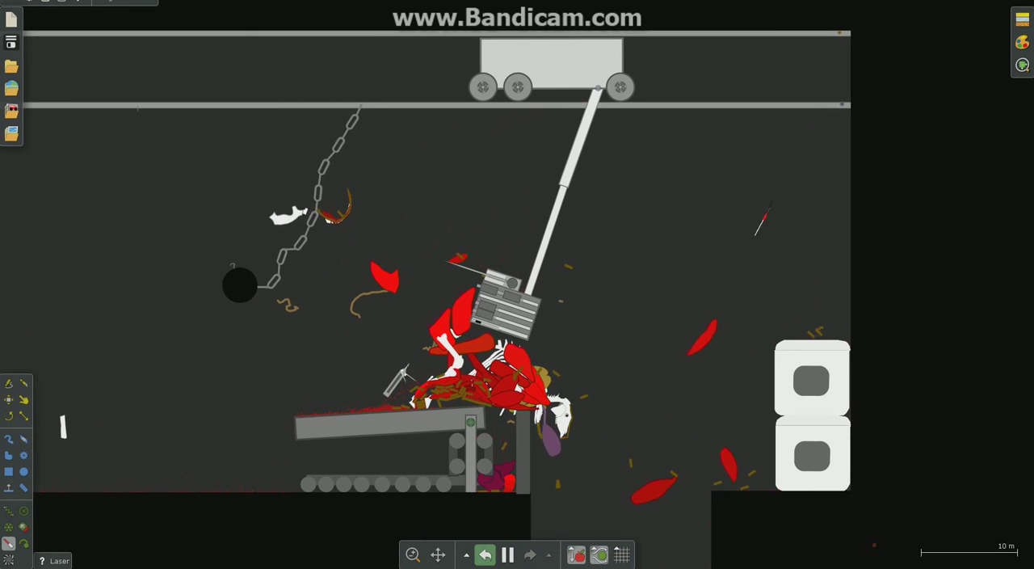
Undo the destruction twice, returning the intact cow and reassembled spiked machine
click(508, 554)
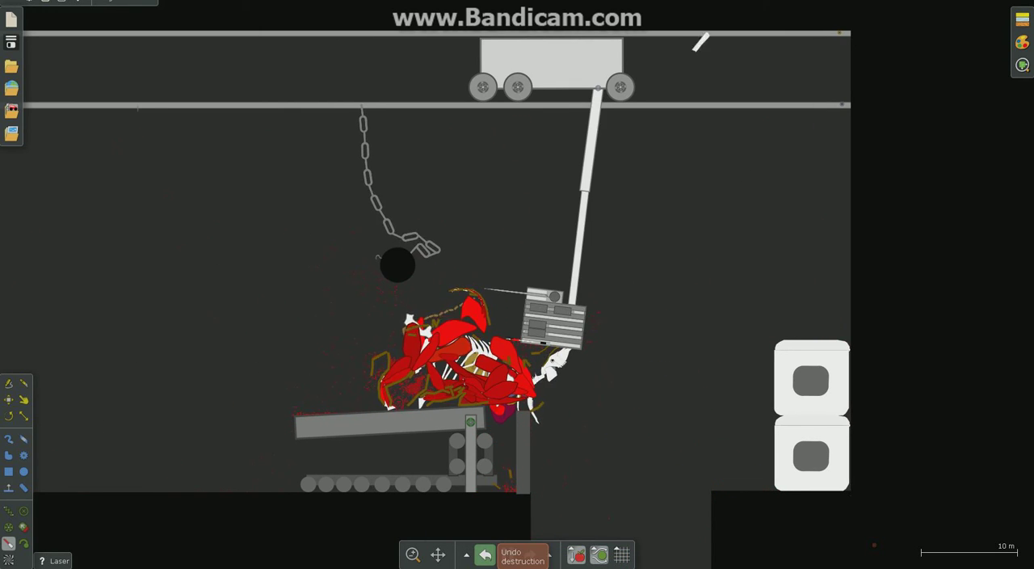
click(523, 555)
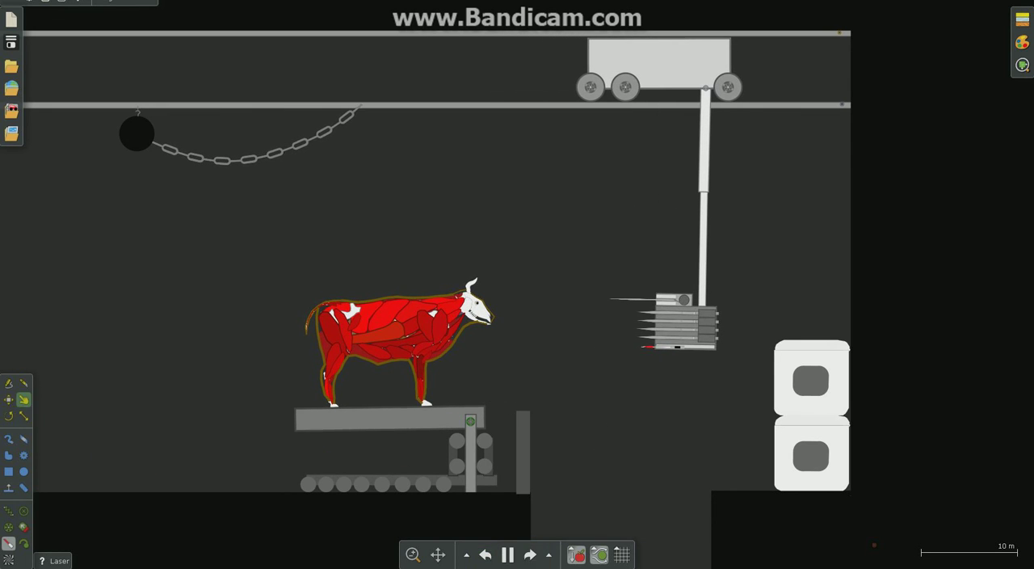
Switch to the Drag tool and pull the wrecking ball down toward the cow
key(k)
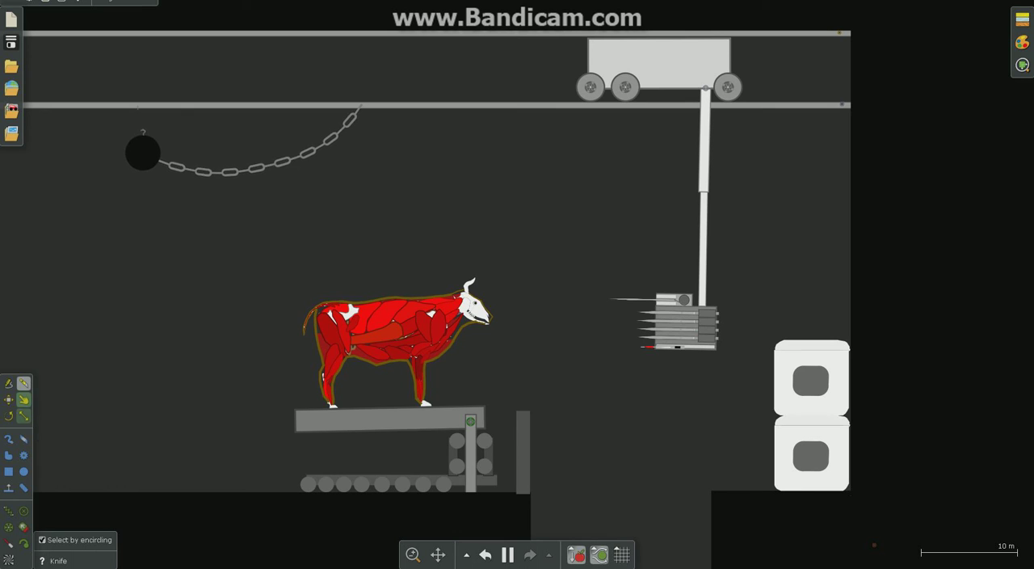
key(d)
drag(150, 169, 242, 323)
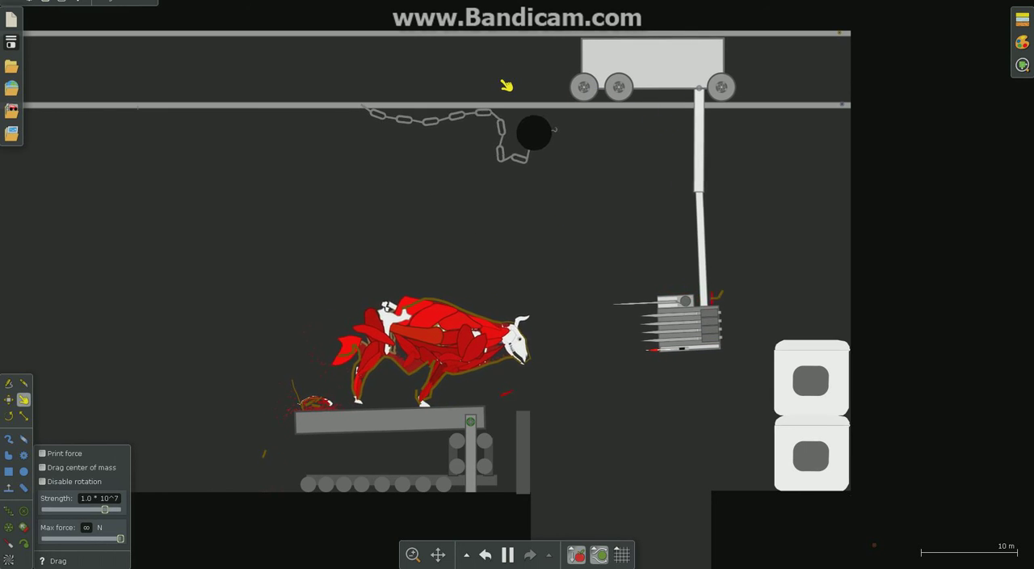
Drag the cart and spiked drill arm into the cow, then open Algobox
drag(604, 91, 184, 73)
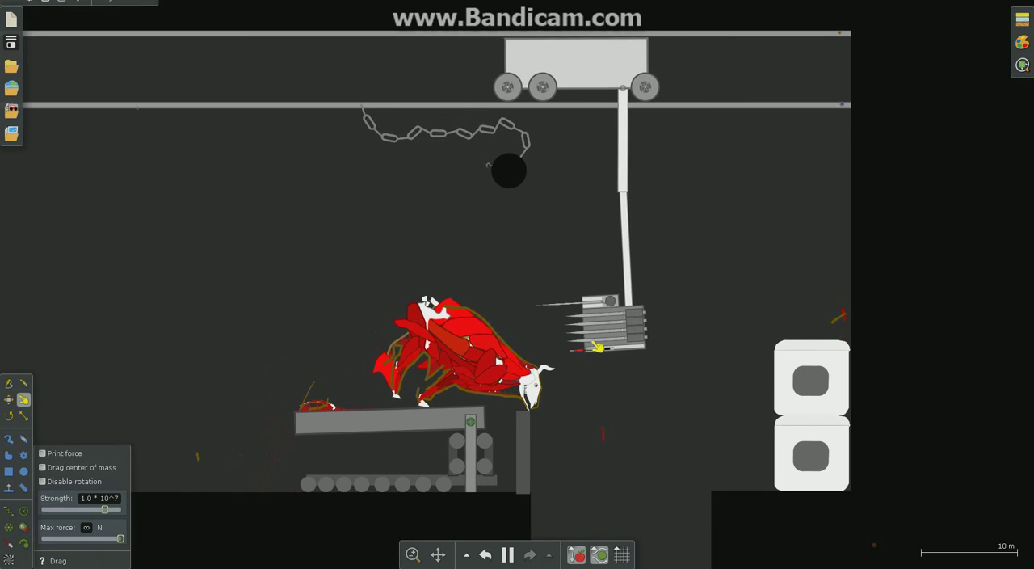
mouse_move(659, 345)
mouse_down()
mouse_move(114, 437)
mouse_move(26, 170)
mouse_up()
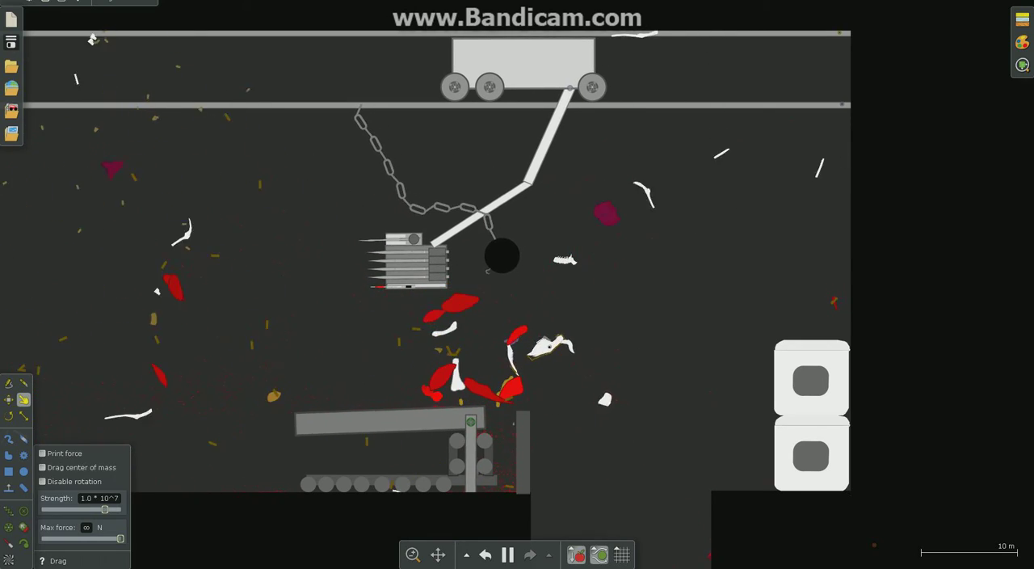
click(11, 89)
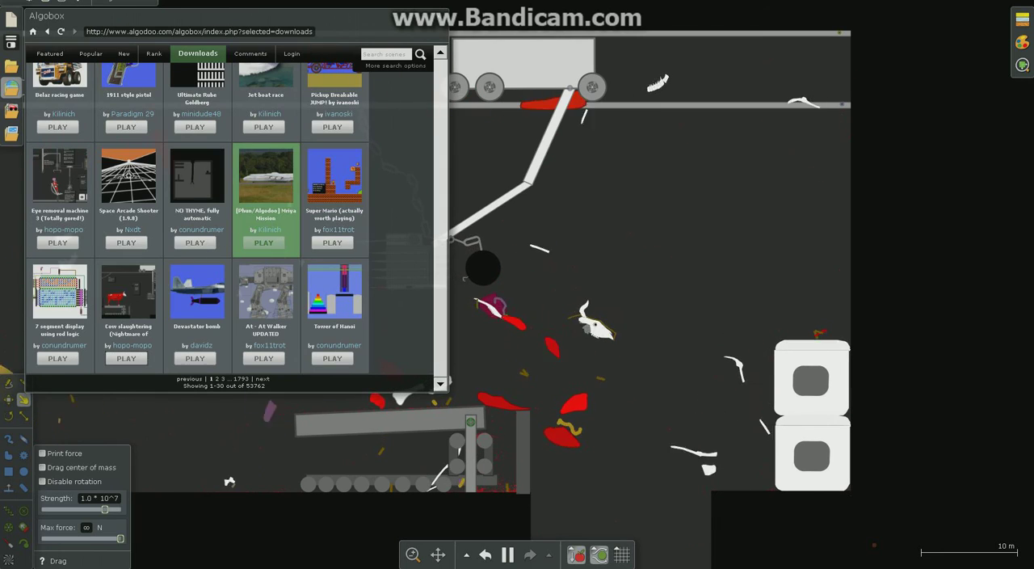
scroll(197, 202, up, 1)
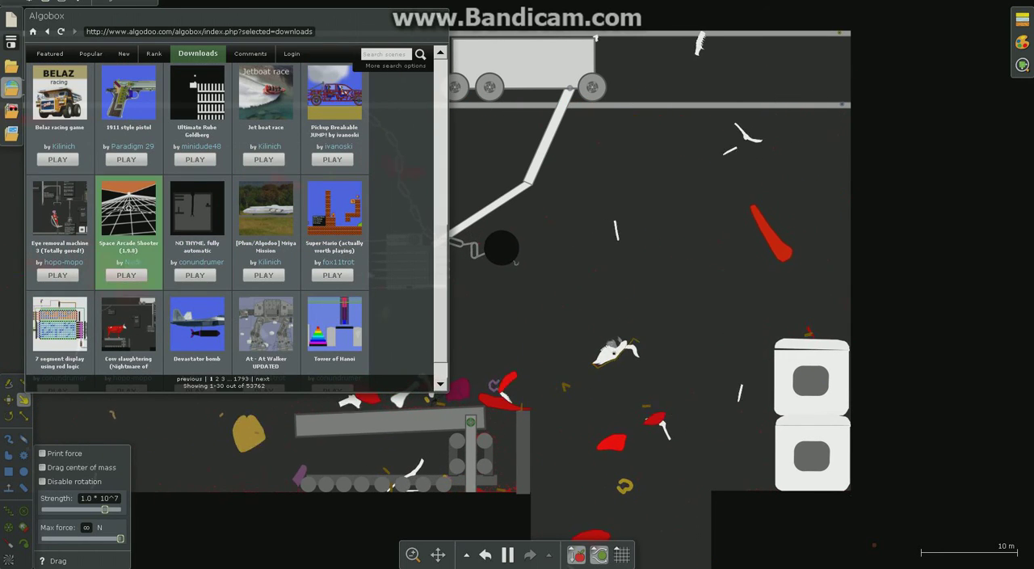
Load 'Eye removal machine 3 (Totally gored!)' from Algobox and close its description
click(59, 214)
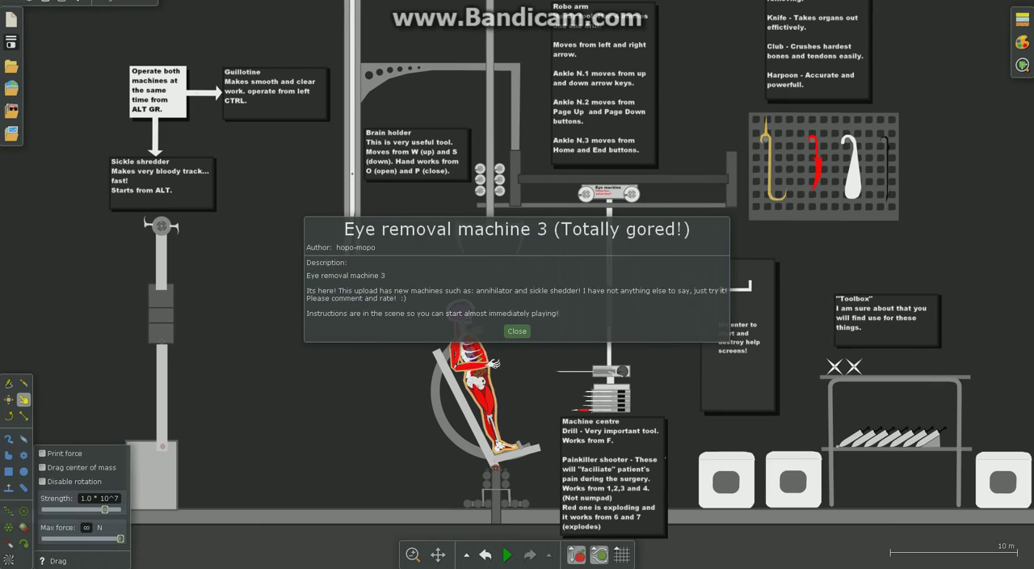
click(517, 331)
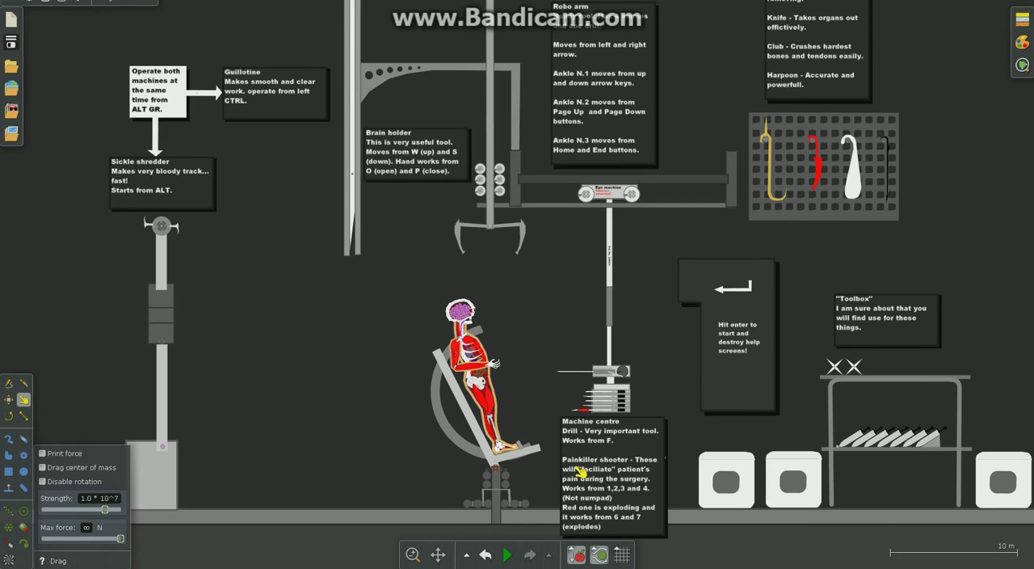
Play the eye removal scene and fire the exploding painkiller shot with key 6
click(507, 554)
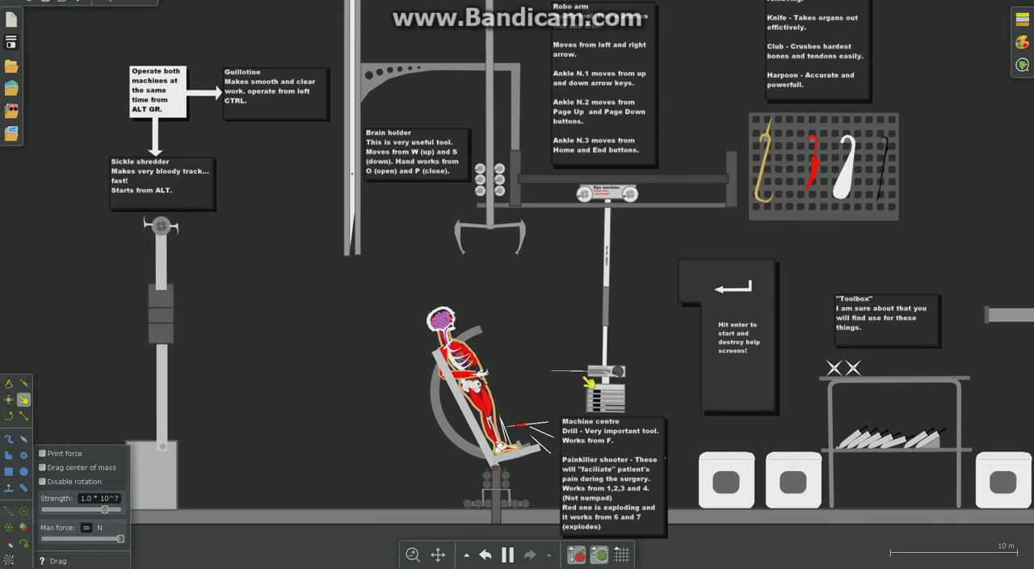
key(6)
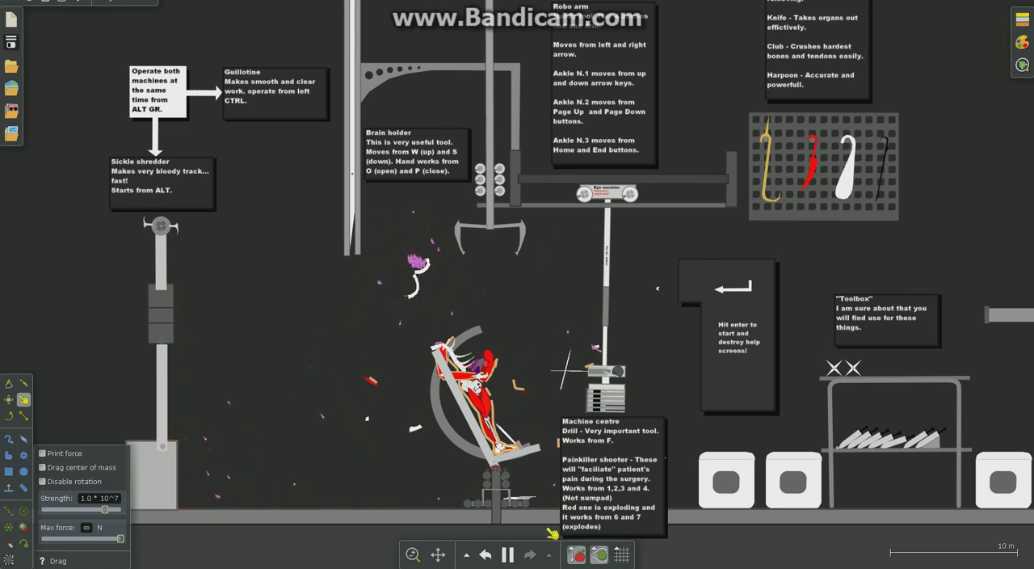
Undo back to the intact patient seated in the chair with machinery reassembled
key(ctrl+z)
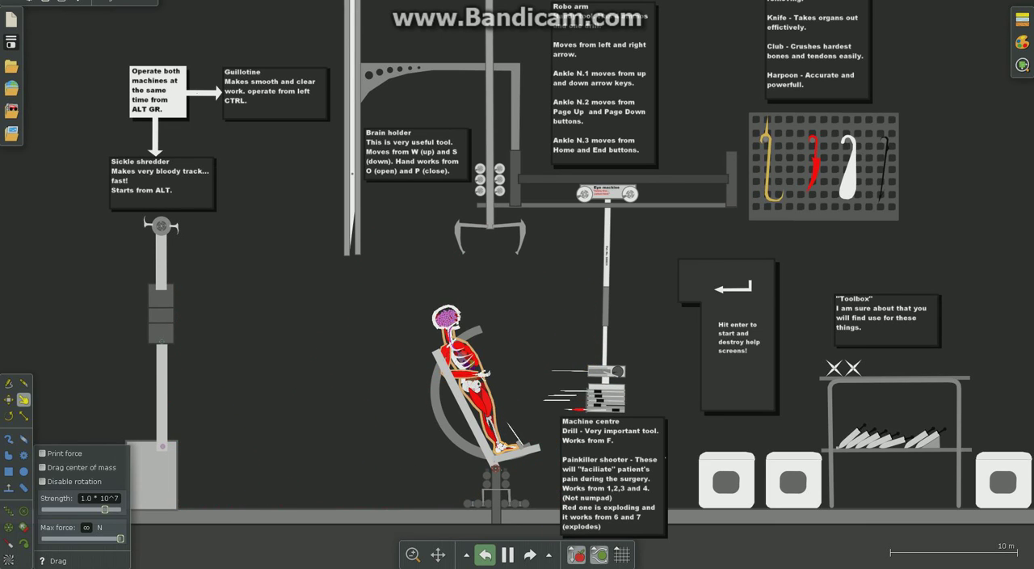